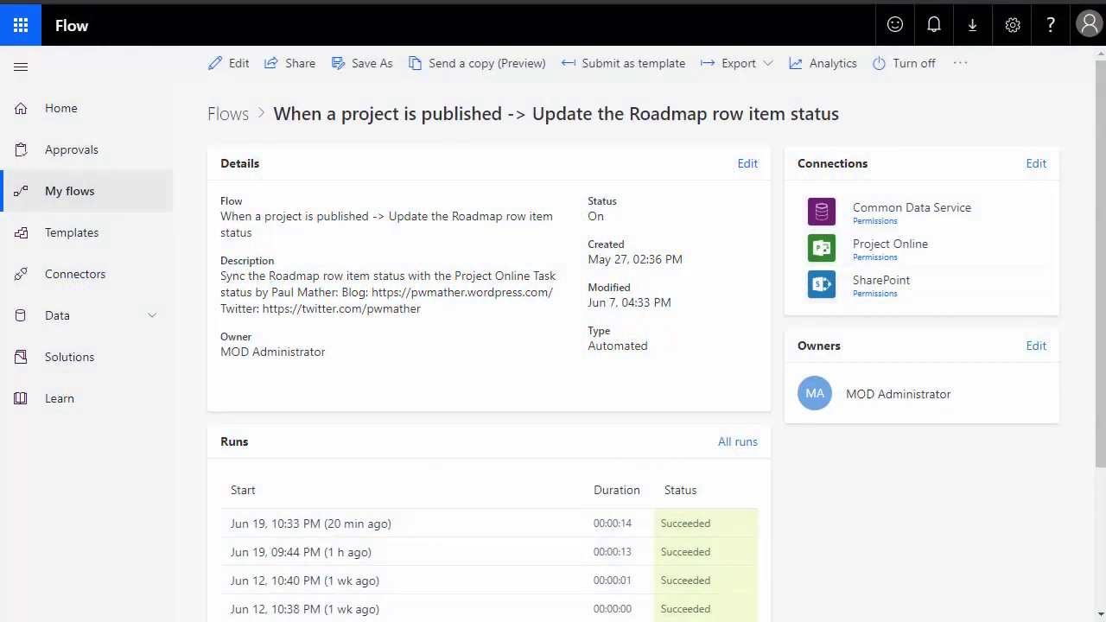
Open the roadmap status flow for editing and check the root site URL of the "When a project is published" trigger.
click(233, 65)
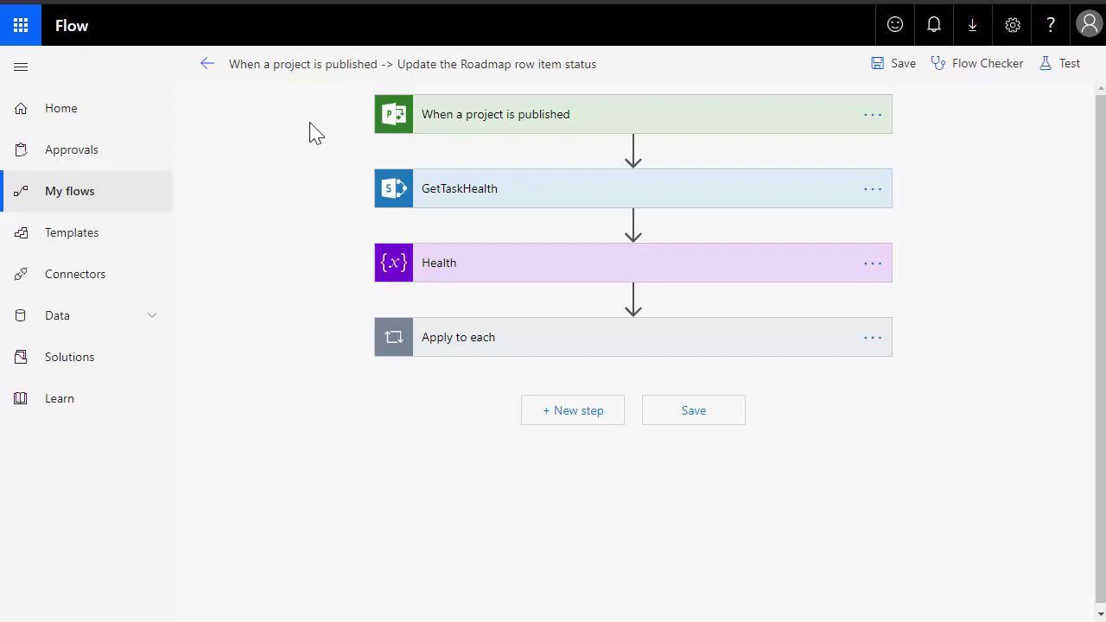
click(677, 114)
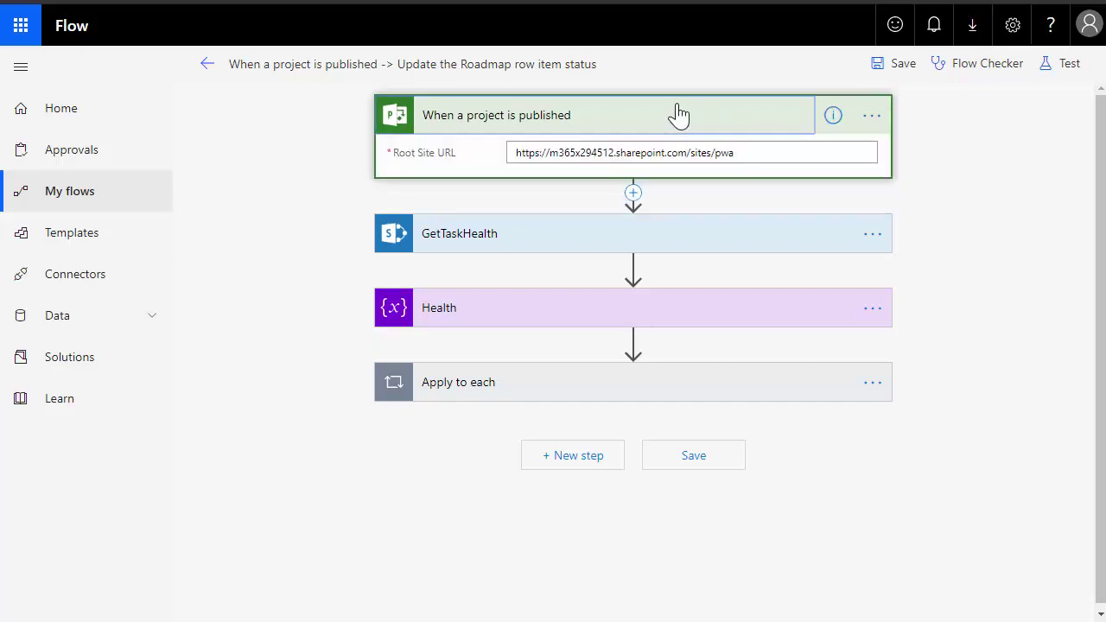
click(665, 116)
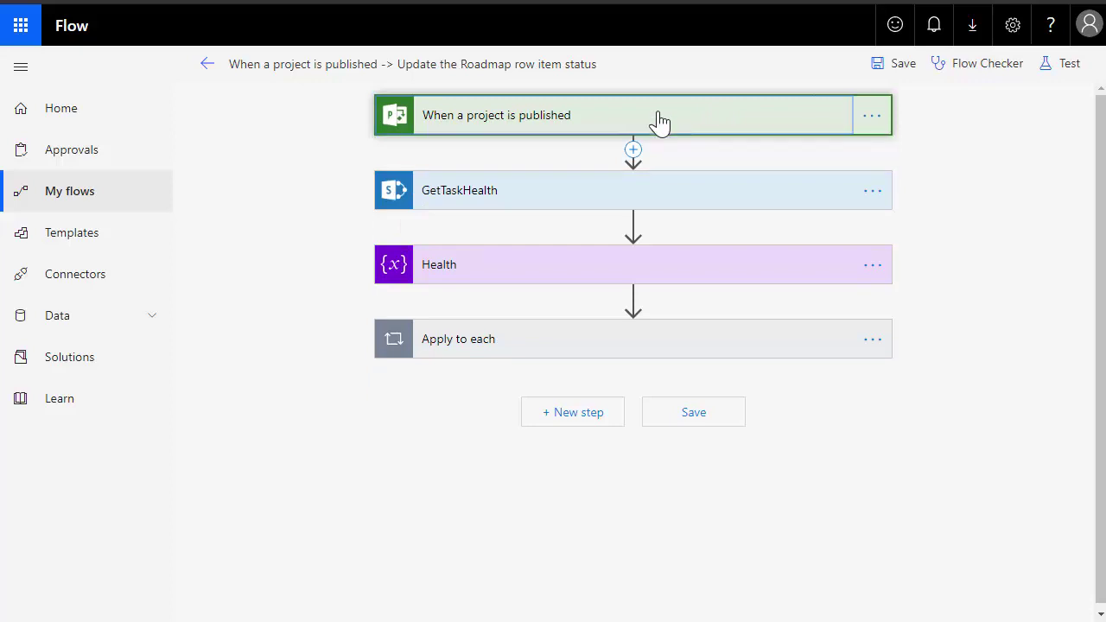
Review the GetTaskHealth request settings and the initialization settings of the Health variable.
click(558, 195)
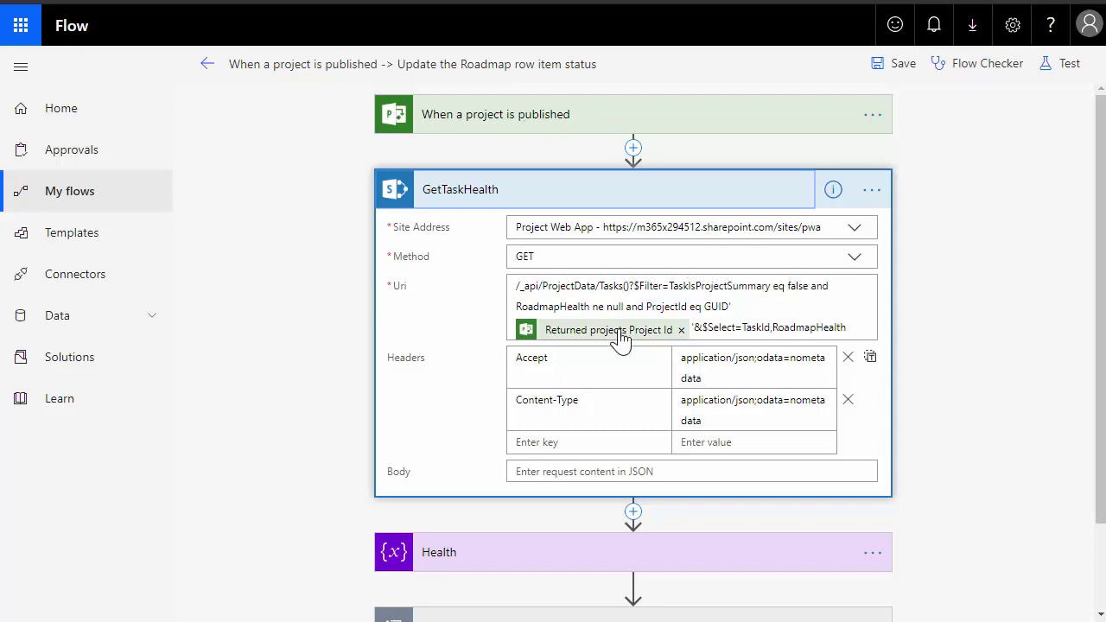
mouse_move(620, 339)
click(665, 205)
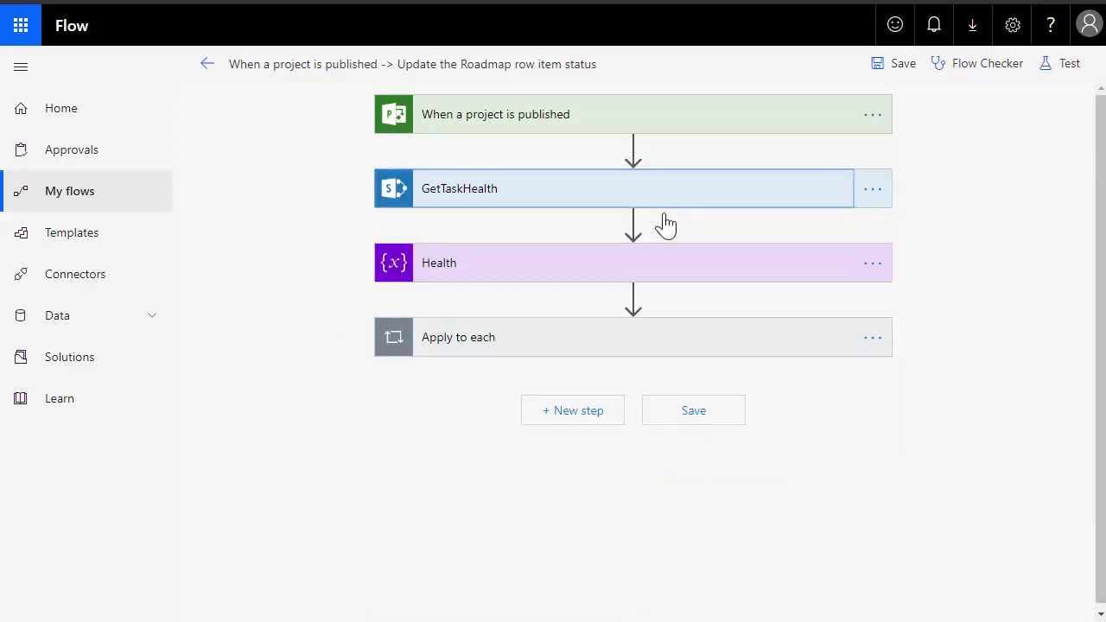
click(656, 277)
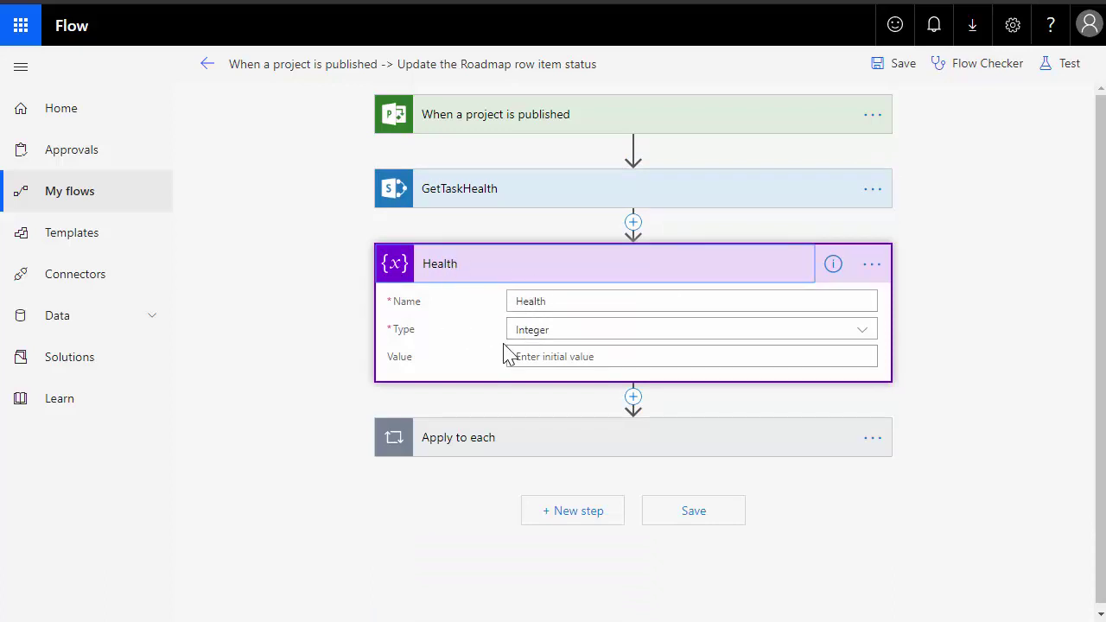
click(557, 263)
Expand the Apply to each loop and its Switch action, and inspect the dynamic values that feed them.
click(588, 340)
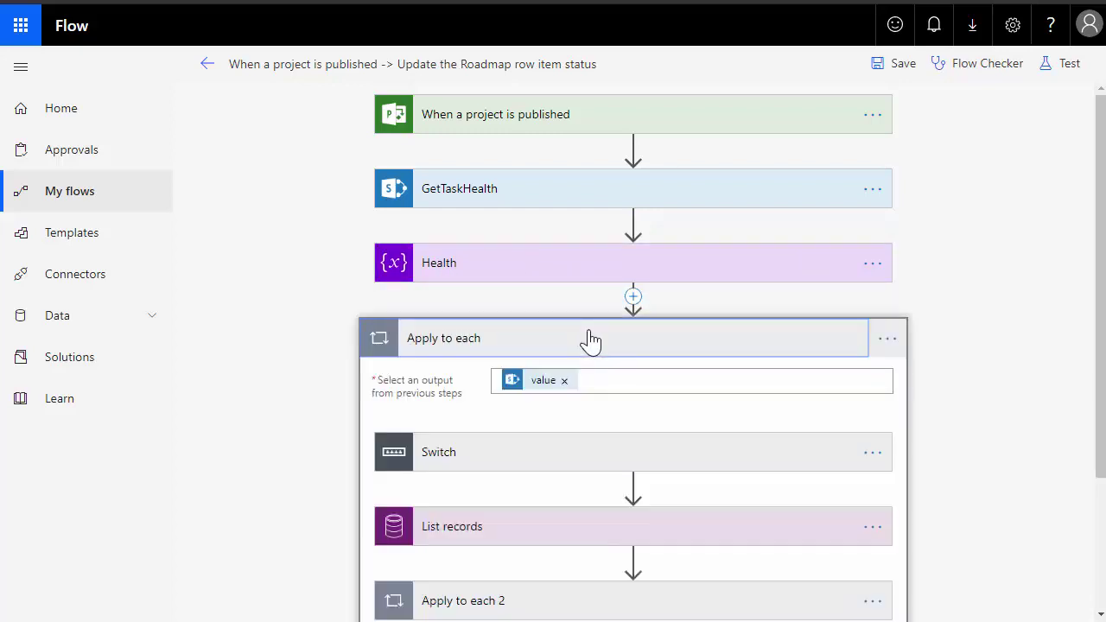
mouse_move(551, 391)
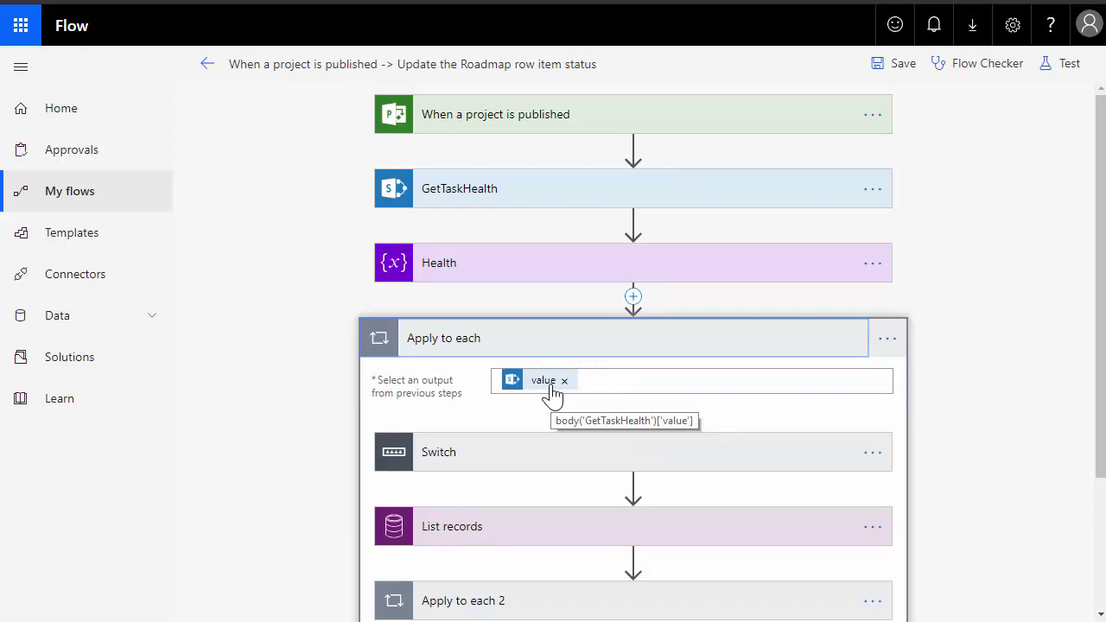
click(565, 462)
drag(479, 614, 780, 614)
mouse_move(569, 505)
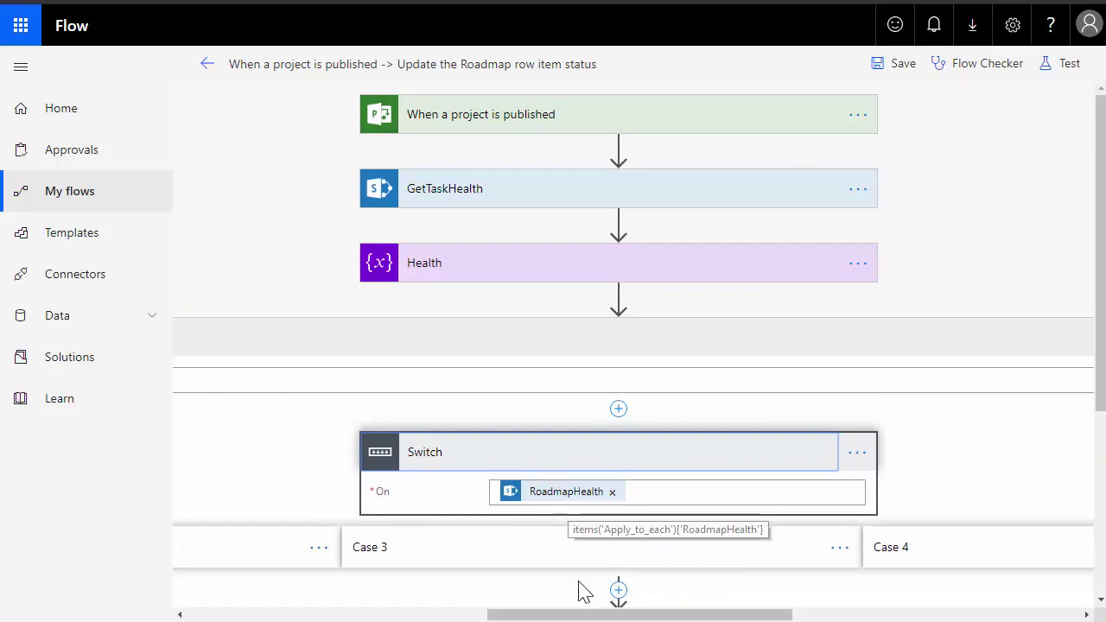
Expand the Switch's first case and review its match value and the "Set variable - On Track" action.
drag(617, 614, 317, 614)
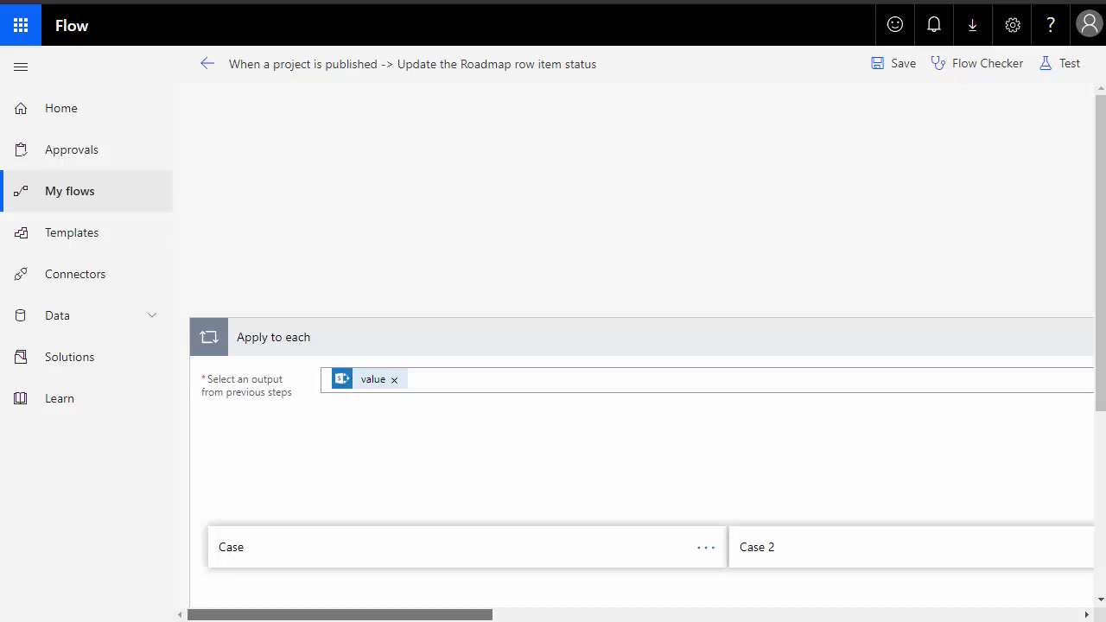
click(271, 563)
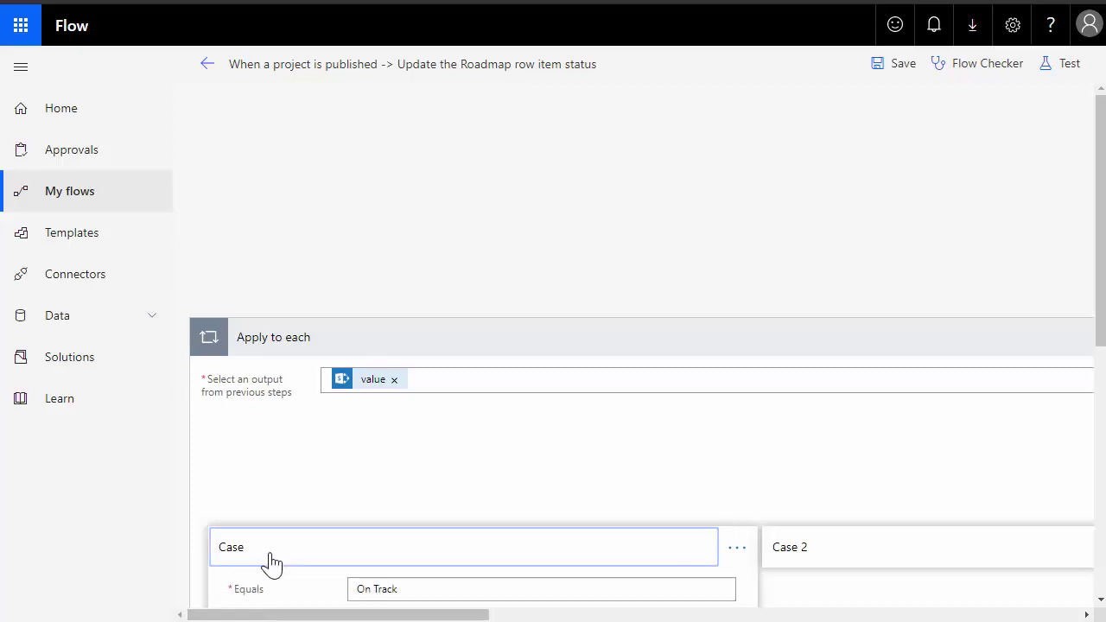
scroll(495, 478, down, 1)
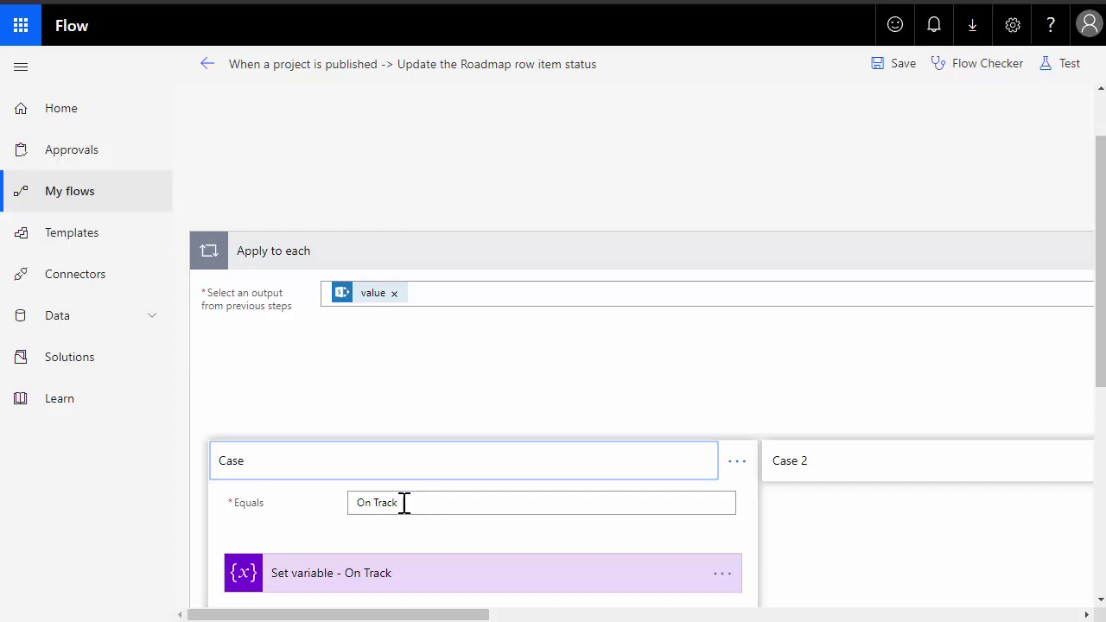
scroll(430, 479, down, 2)
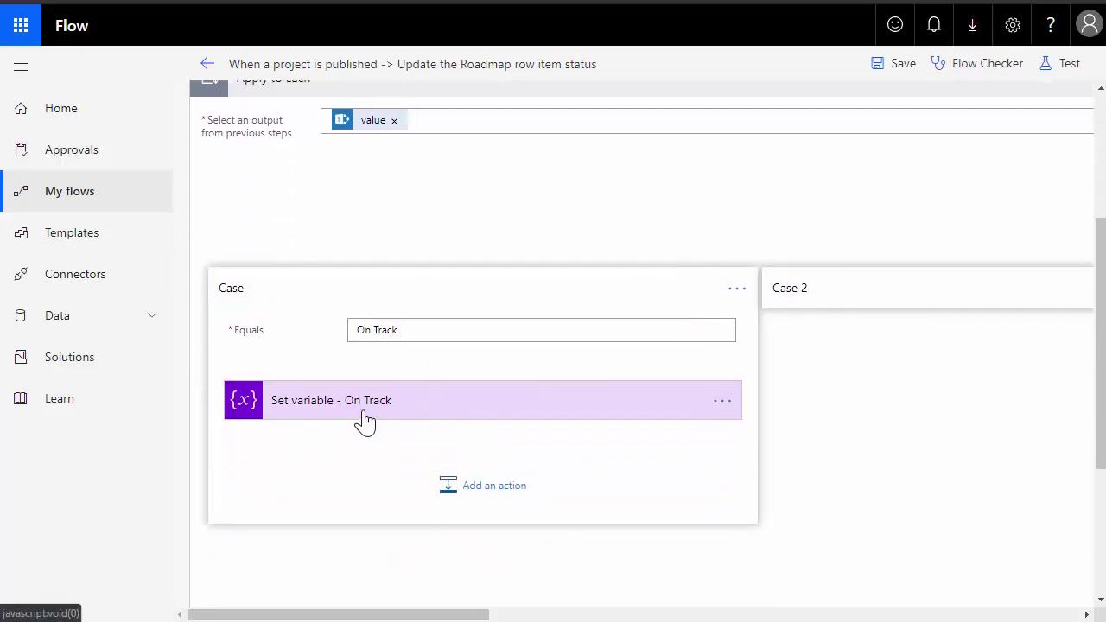
click(364, 413)
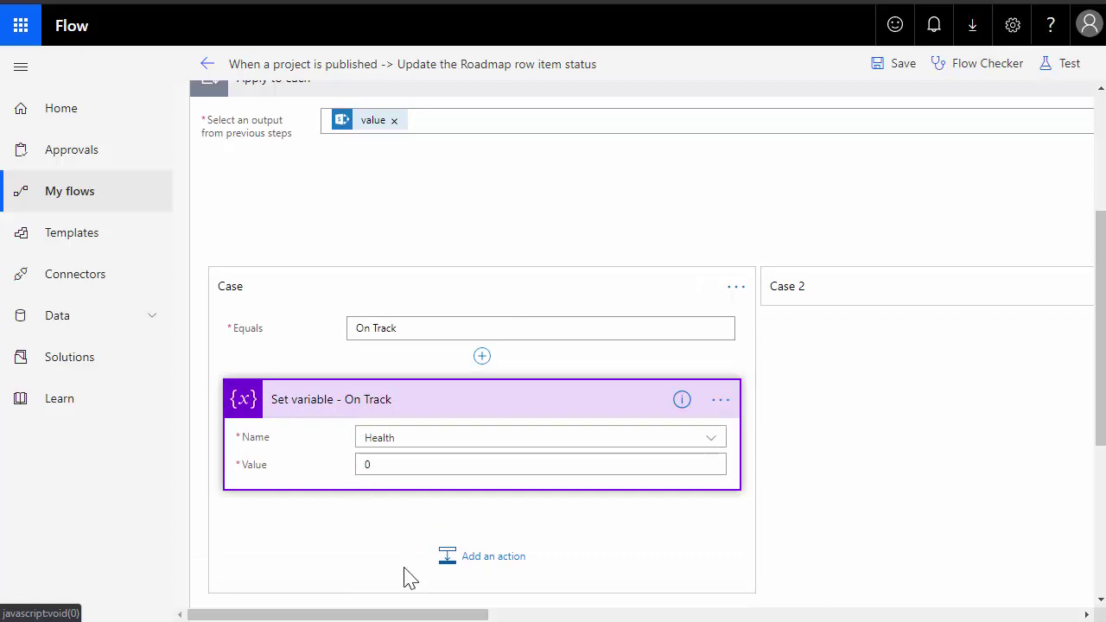
Review the "Set variable - Not Set" action in the Switch's Default case, then collapse the action and the Switch.
drag(415, 615, 1043, 596)
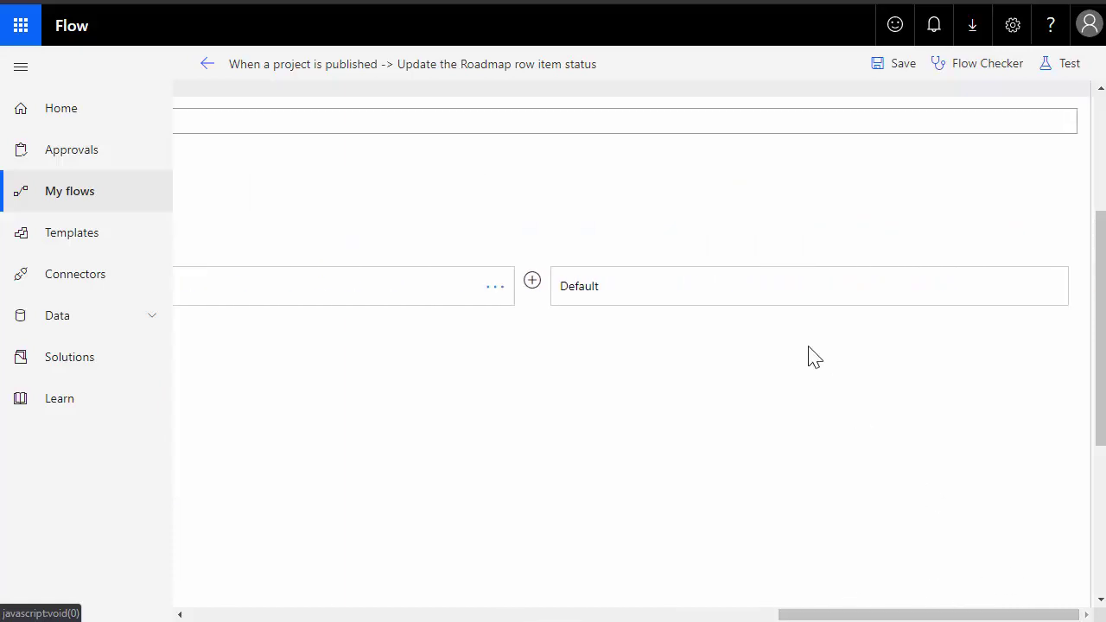
click(705, 294)
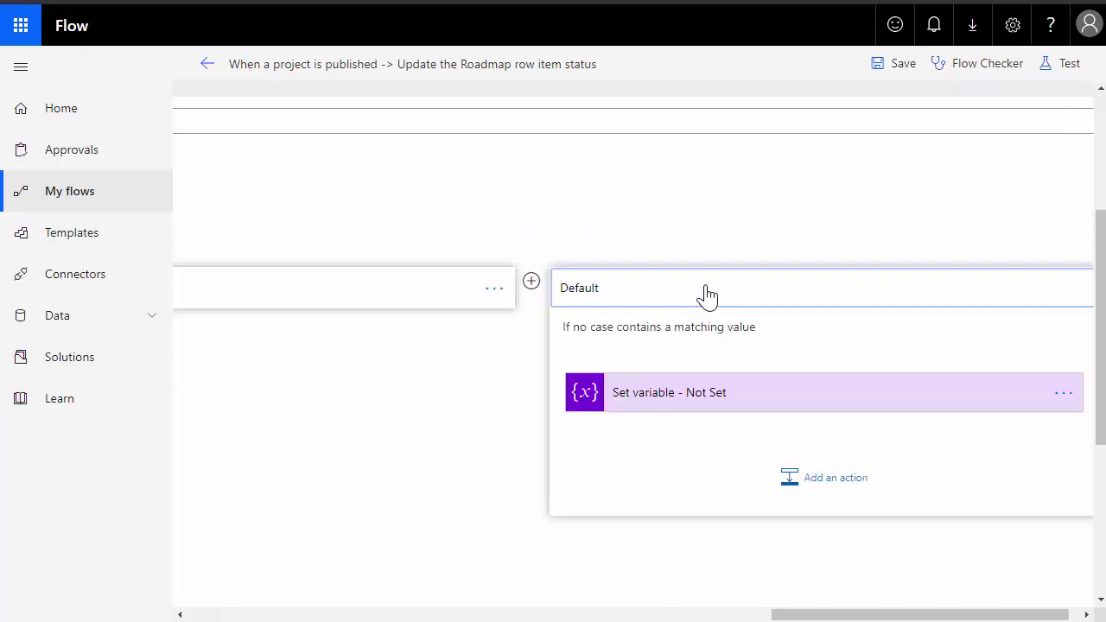
click(768, 405)
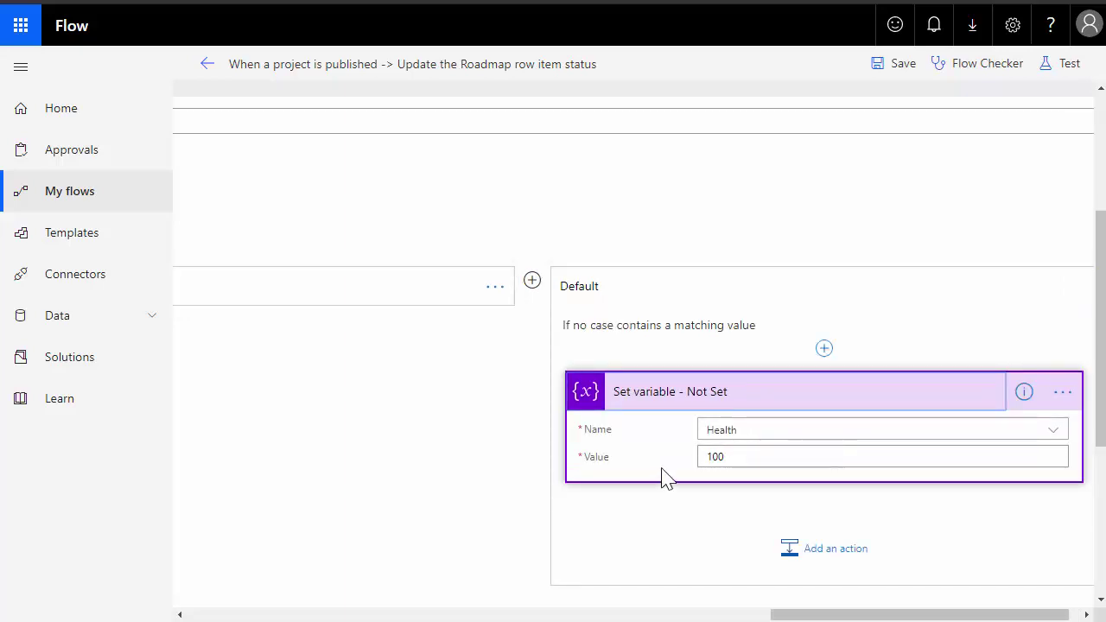
click(754, 399)
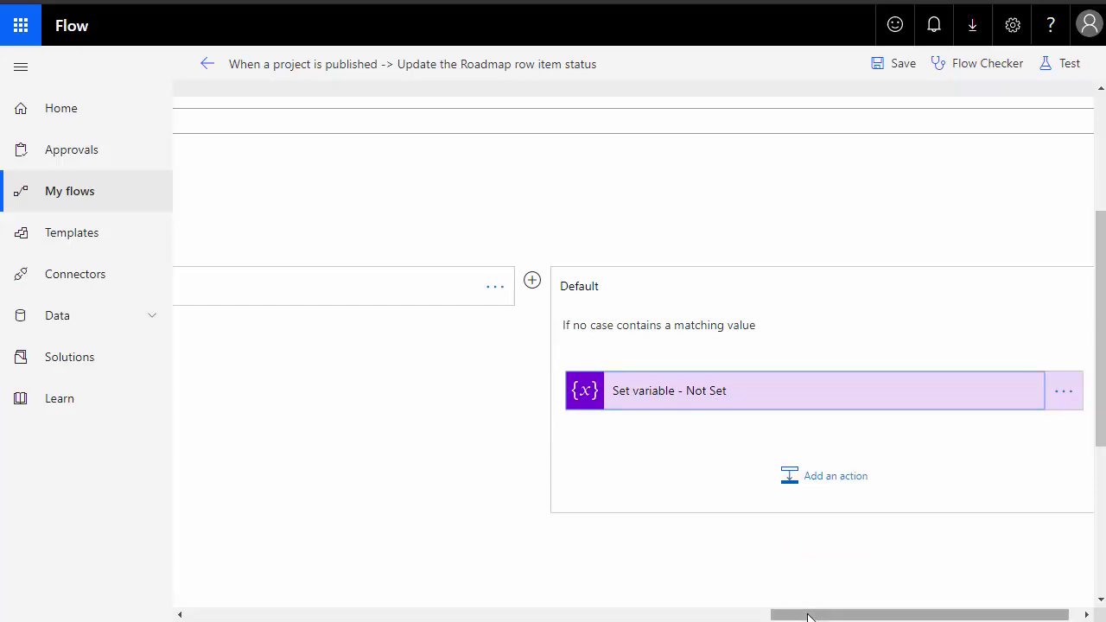
drag(778, 614, 467, 614)
click(580, 190)
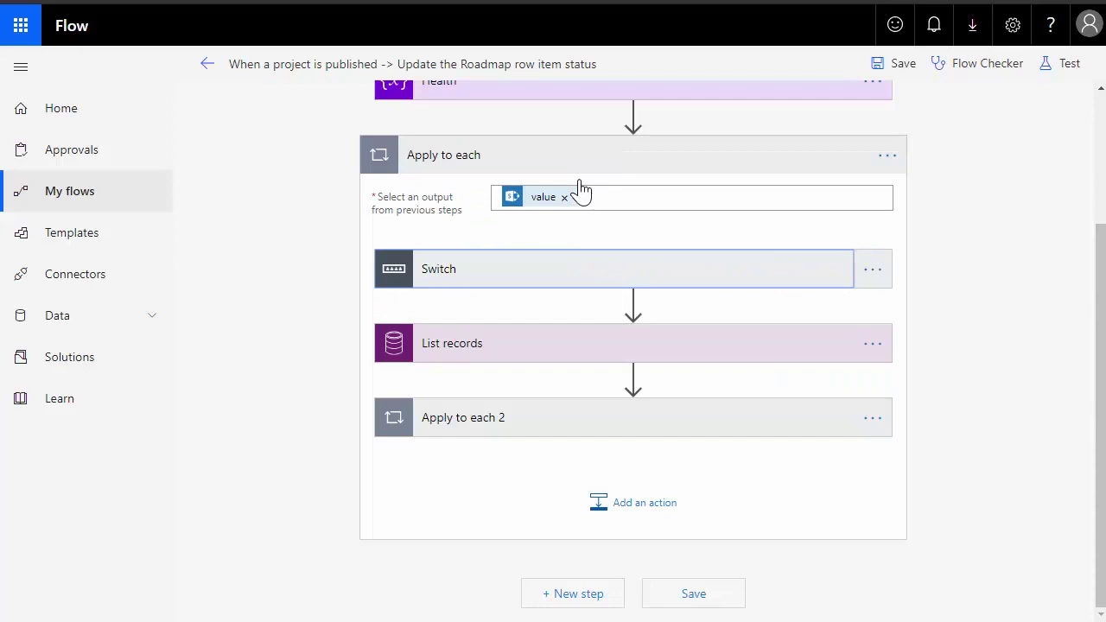
Review the List records action, including the filter query in its advanced options, and collapse it again.
click(565, 346)
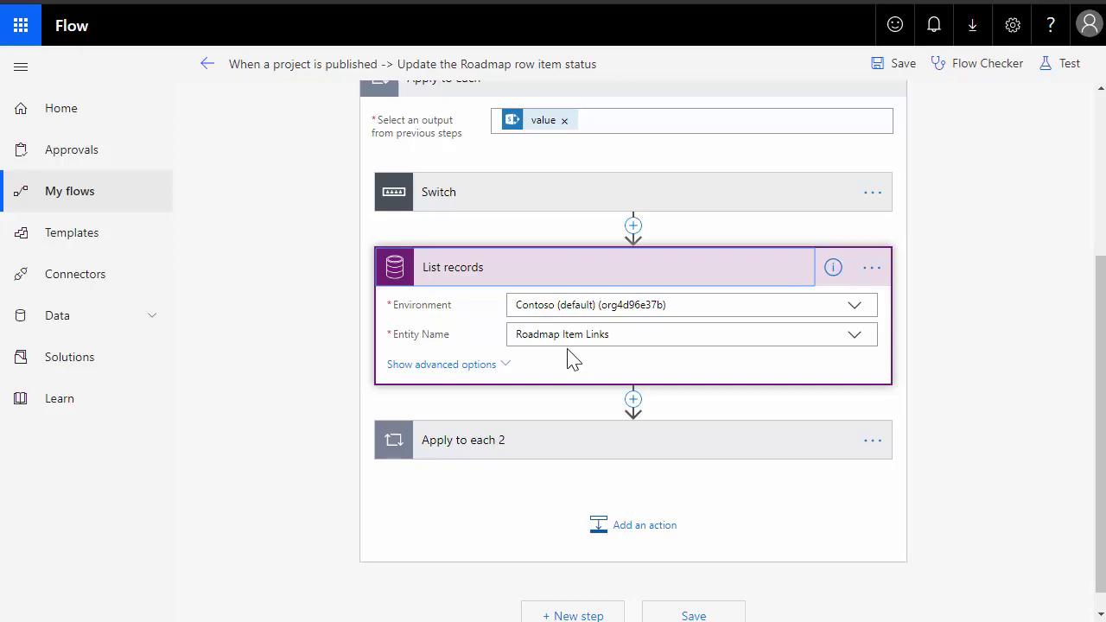
click(494, 366)
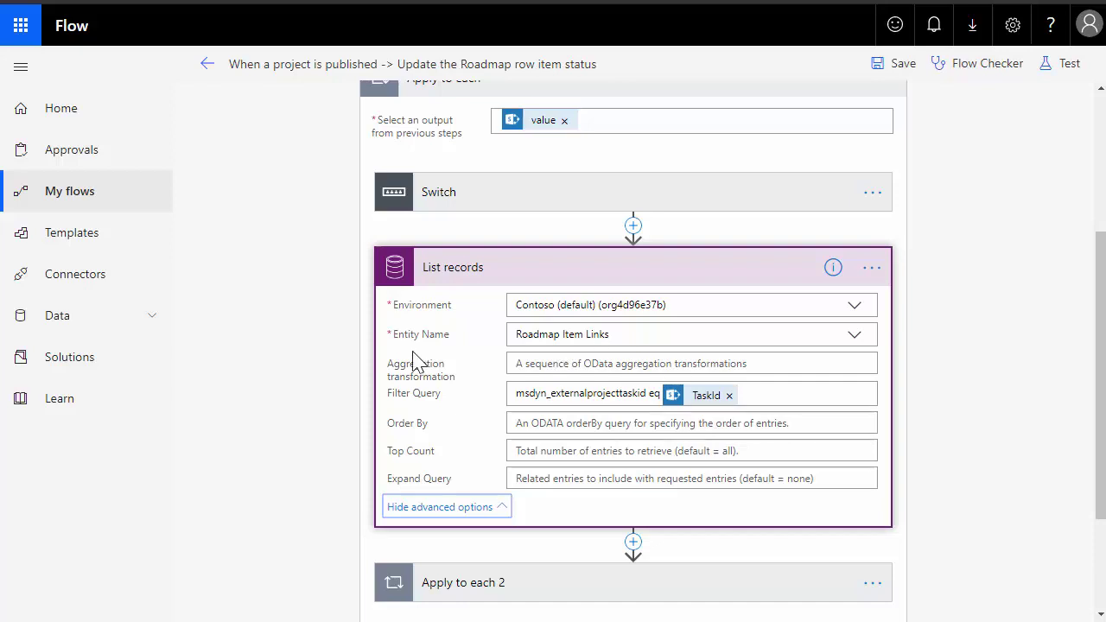
click(587, 275)
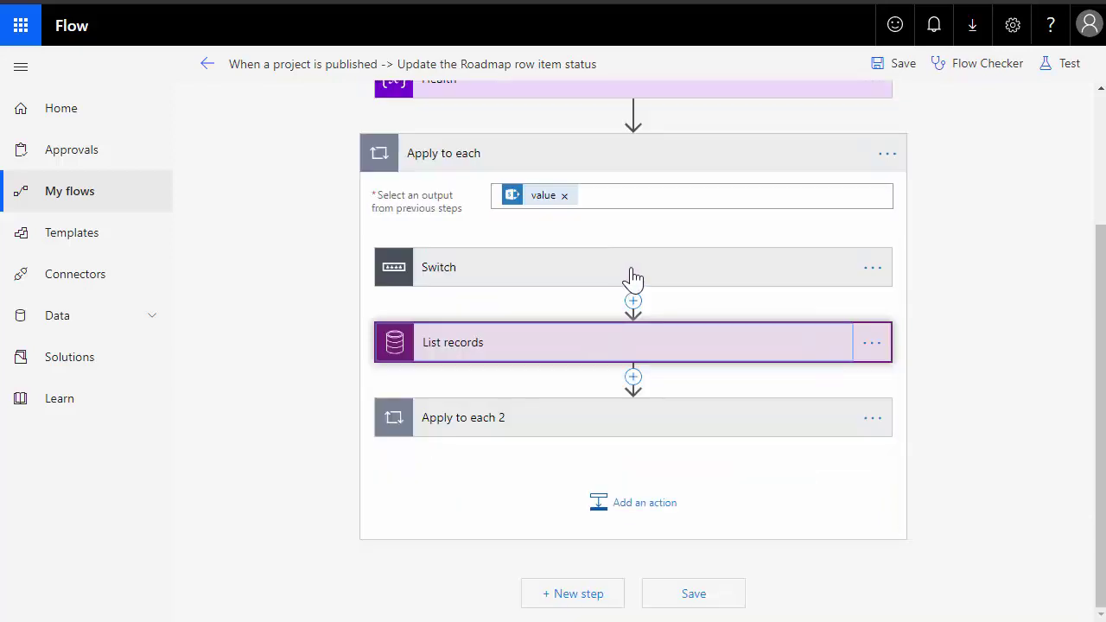
Expand Apply to each 2 and inspect the Update a record action's entity, record identifier and health status value.
click(636, 424)
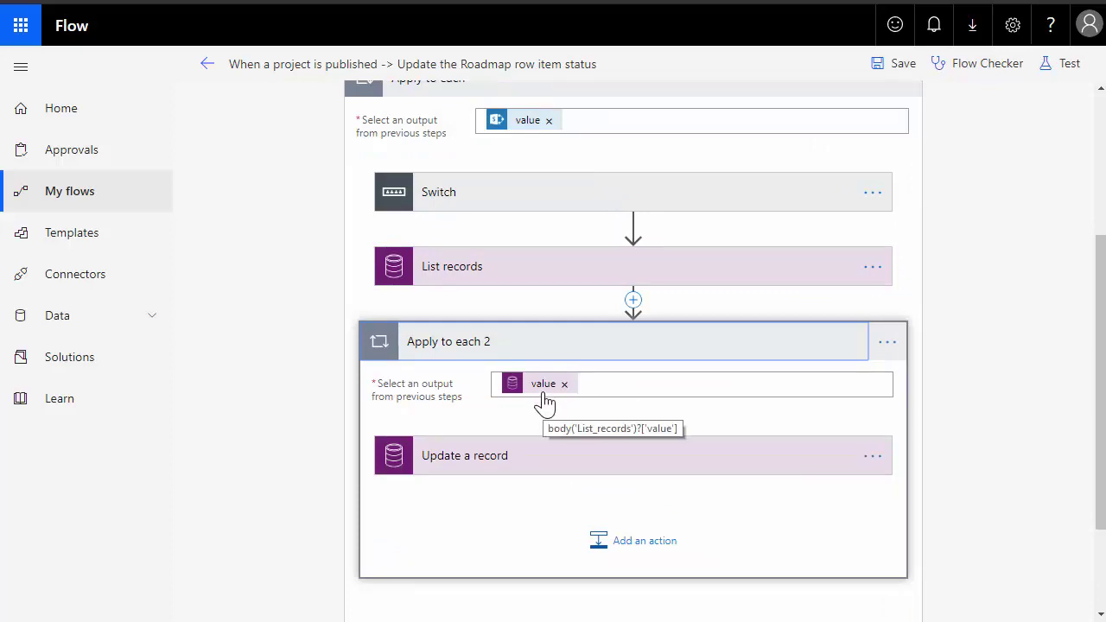
click(562, 458)
scroll(279, 341, down, 2)
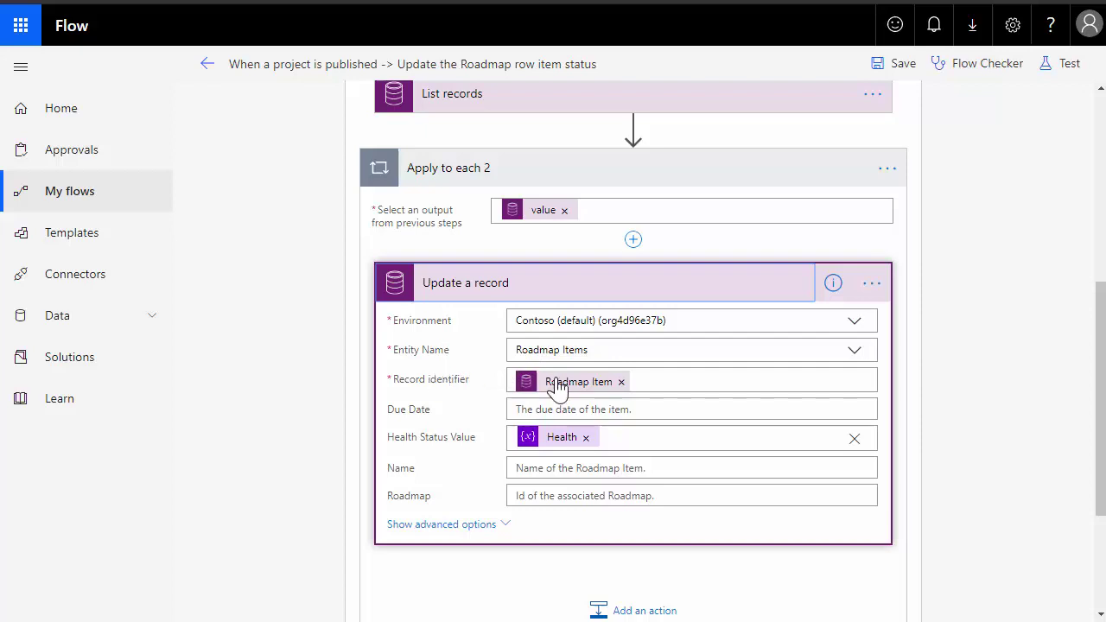
mouse_move(561, 390)
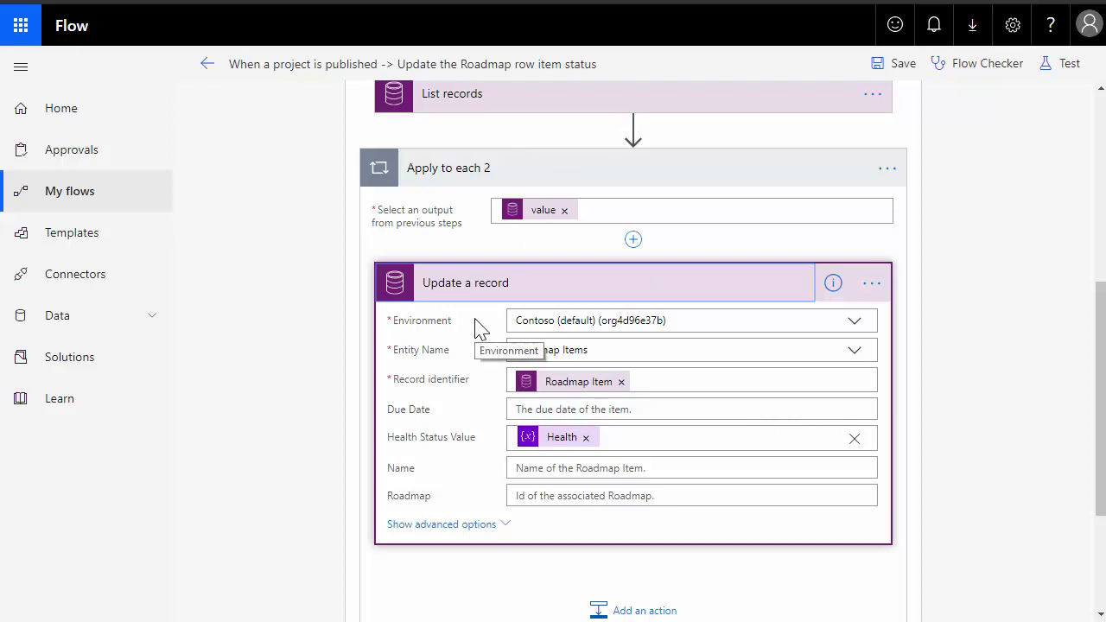
mouse_move(563, 448)
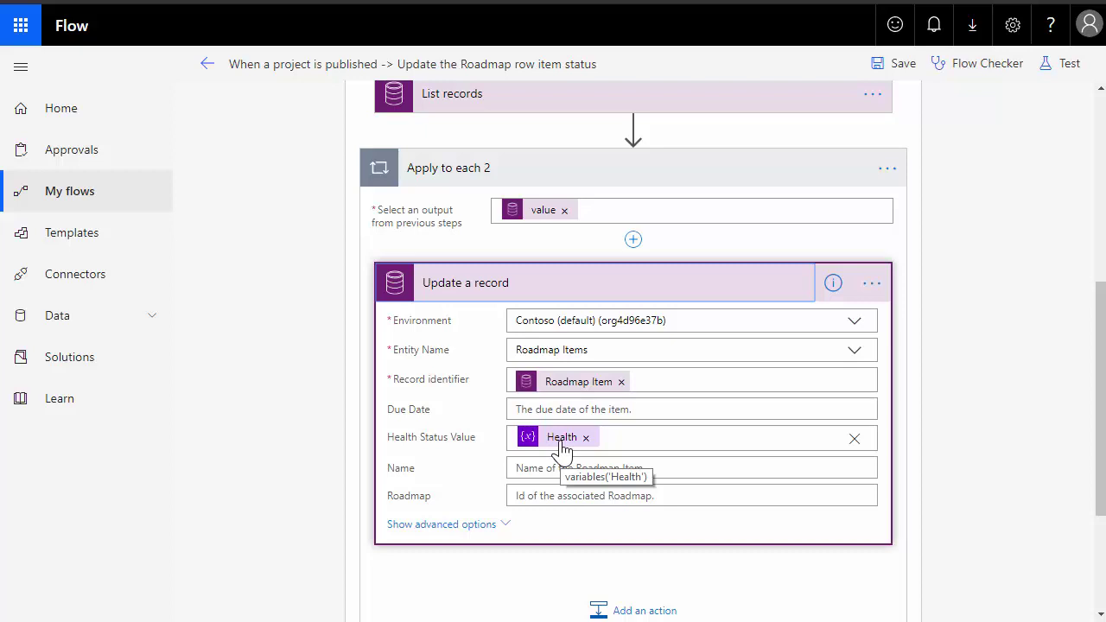
click(566, 292)
scroll(259, 341, up, 4)
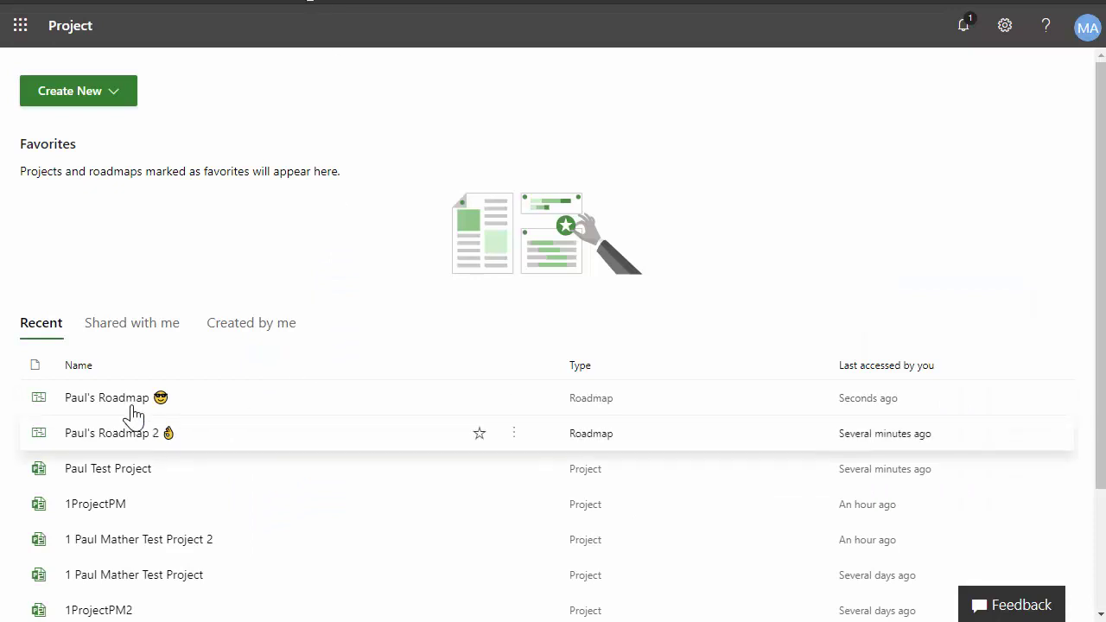
In Project Home, open the first recent roadmap and check the Product 1 row's connection and the status of phase T3.
click(125, 398)
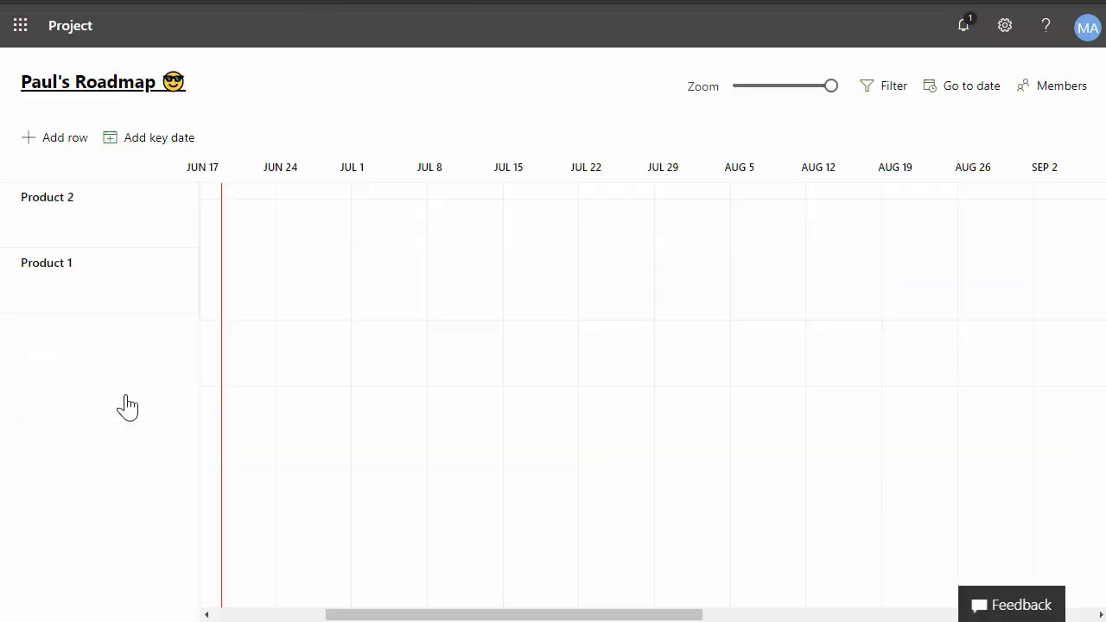
drag(351, 615, 321, 615)
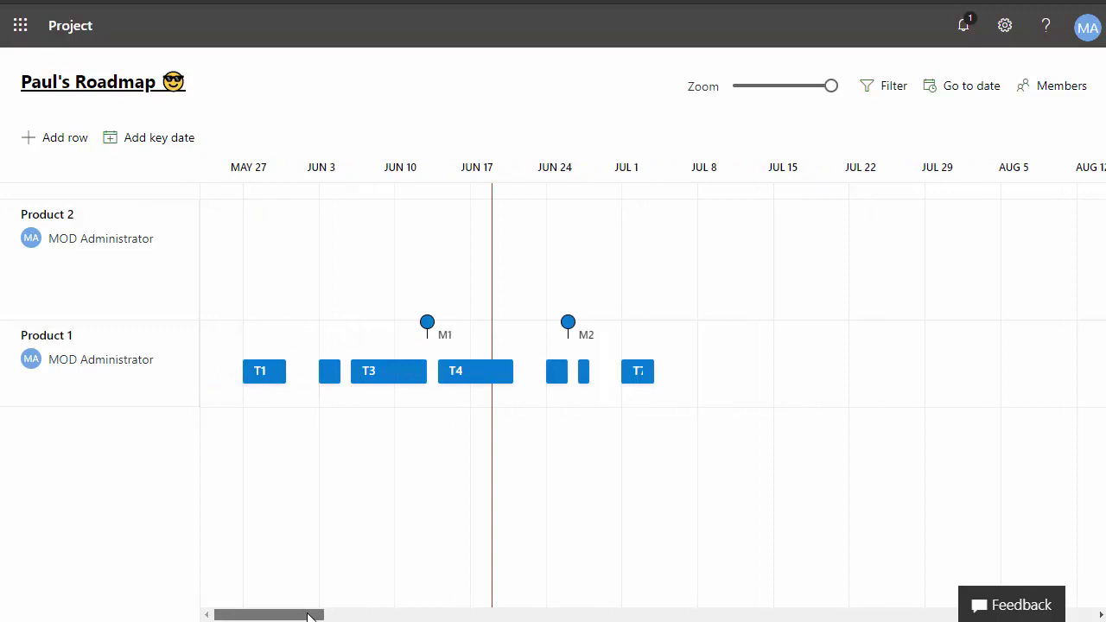
click(39, 336)
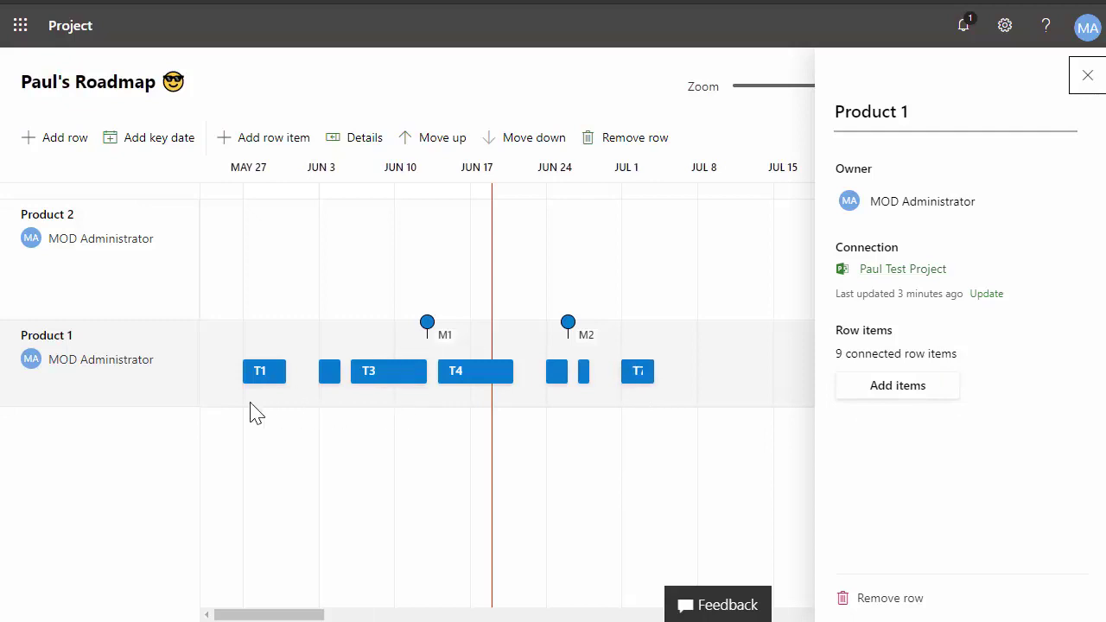
click(362, 380)
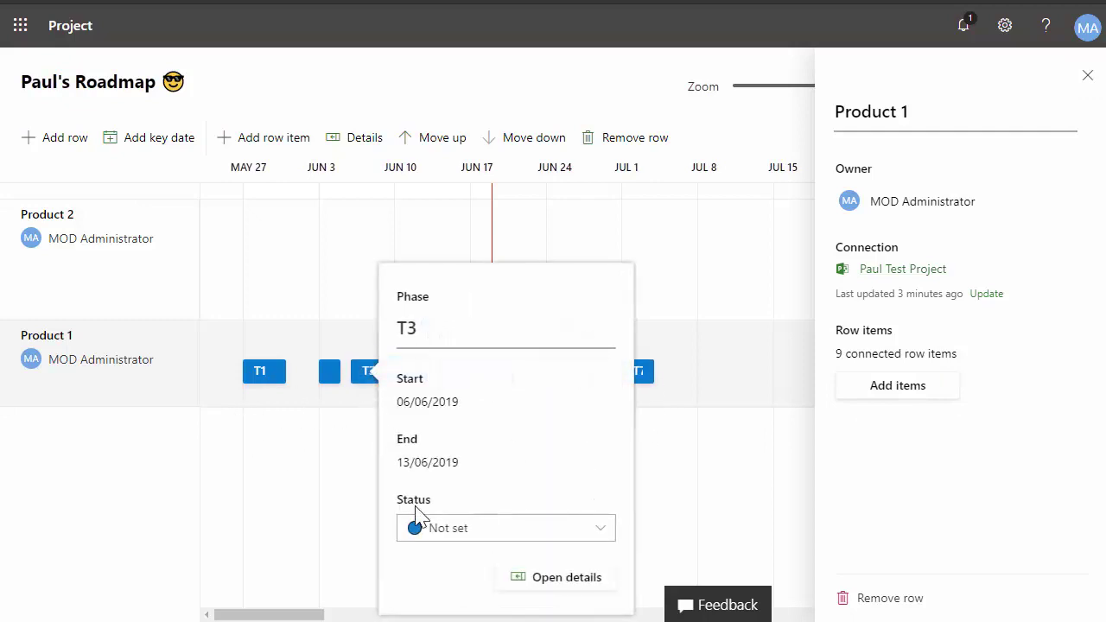
click(715, 466)
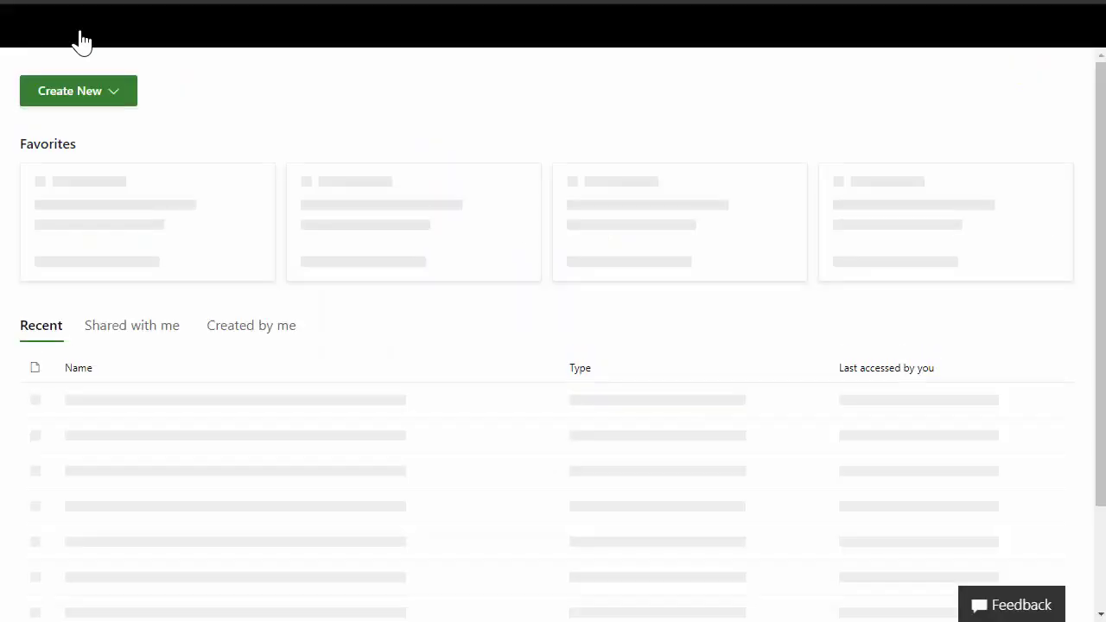
Open the second recent roadmap and check the My Project row's connection and its items on the timeline.
click(124, 434)
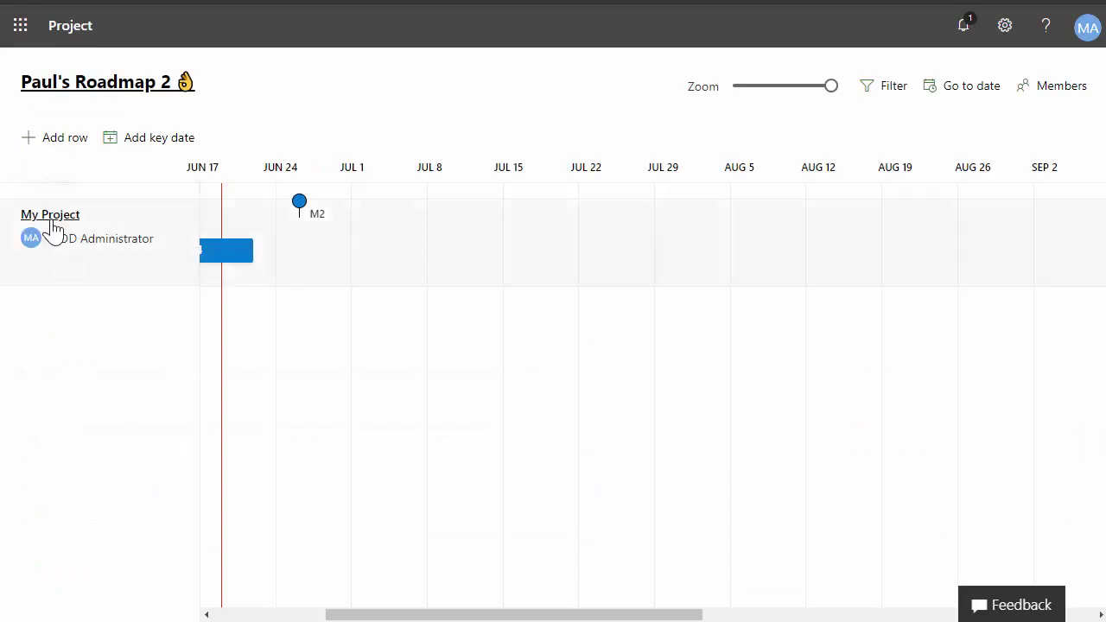
click(50, 216)
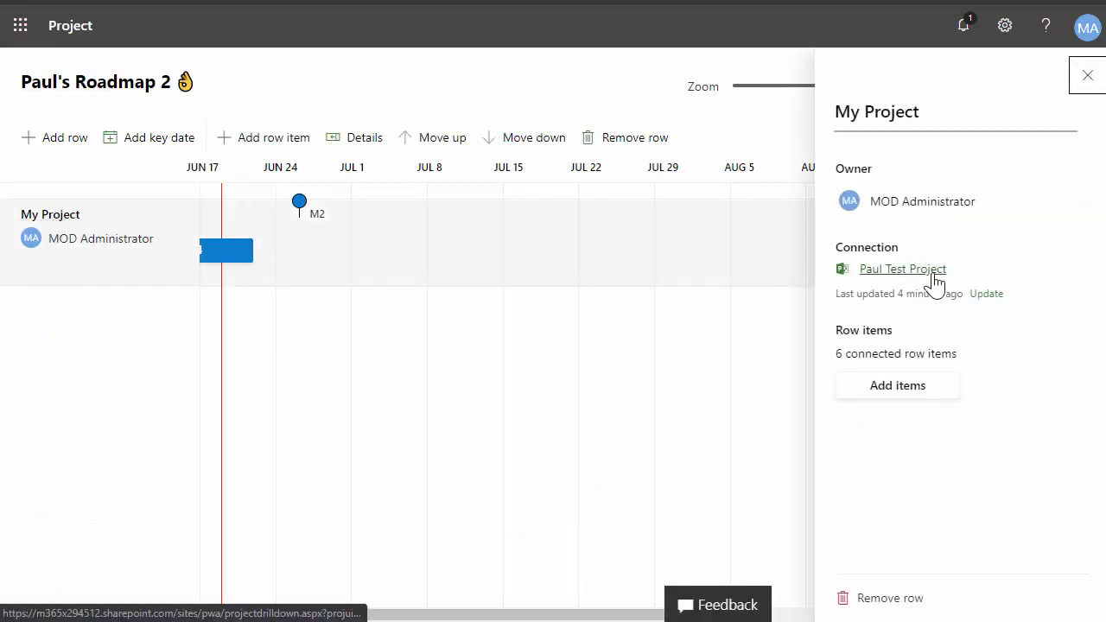
drag(557, 614, 496, 615)
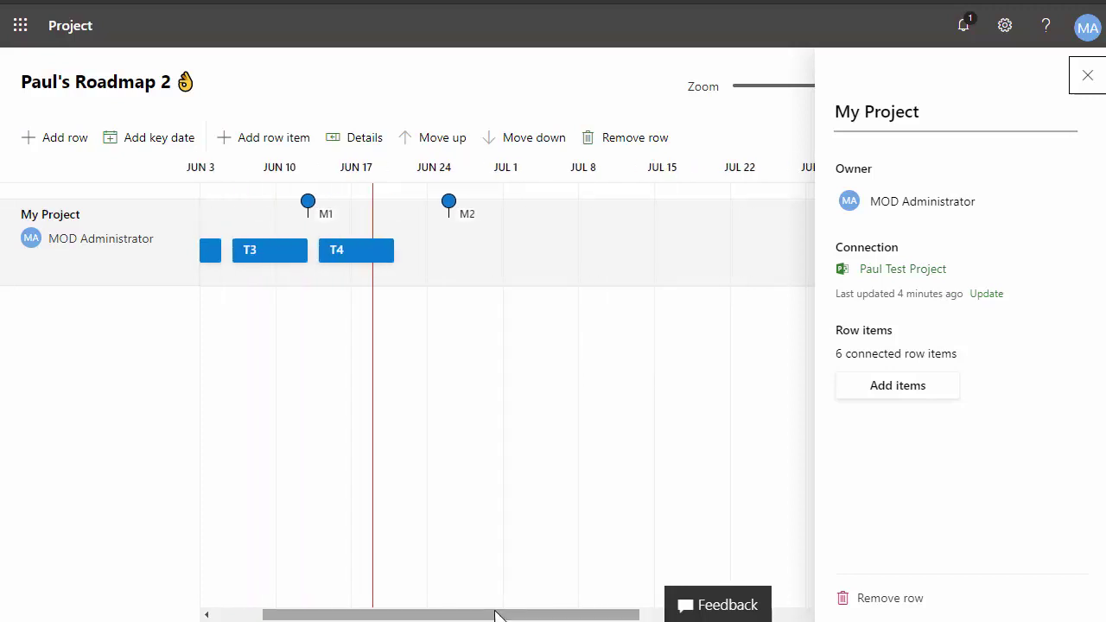
Check the dates and status of phase T4 in the My Project row.
drag(476, 613, 385, 605)
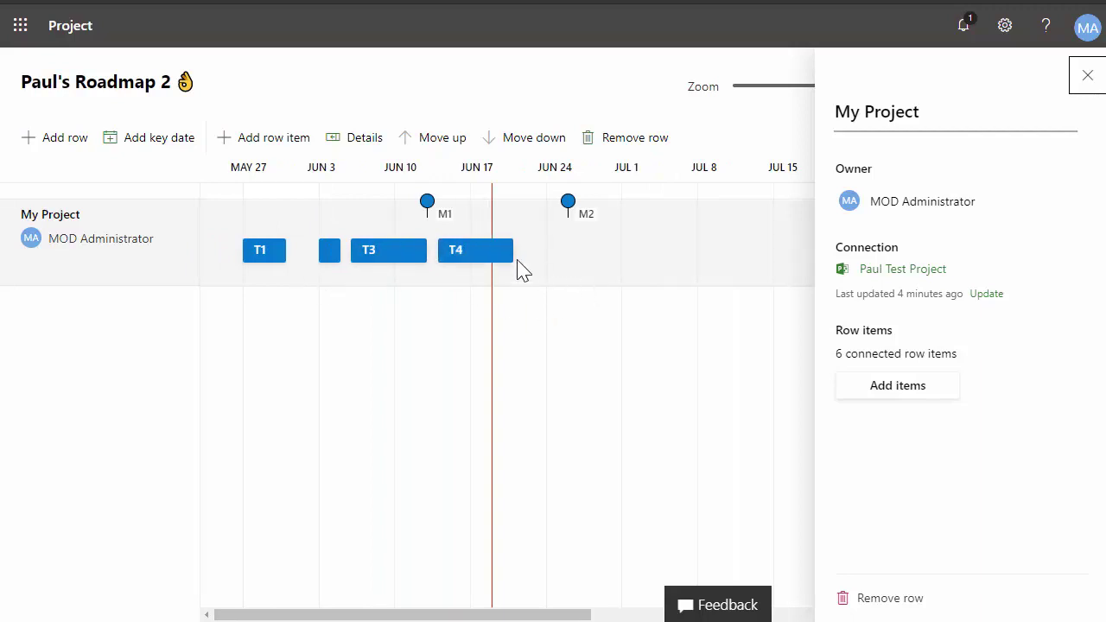
click(483, 256)
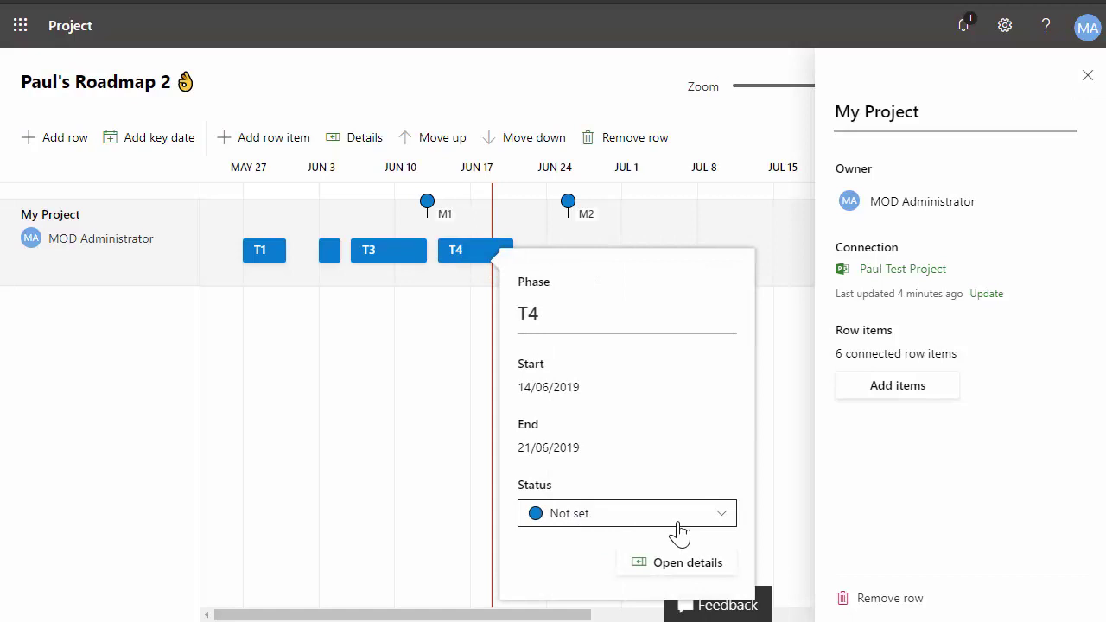
click(410, 326)
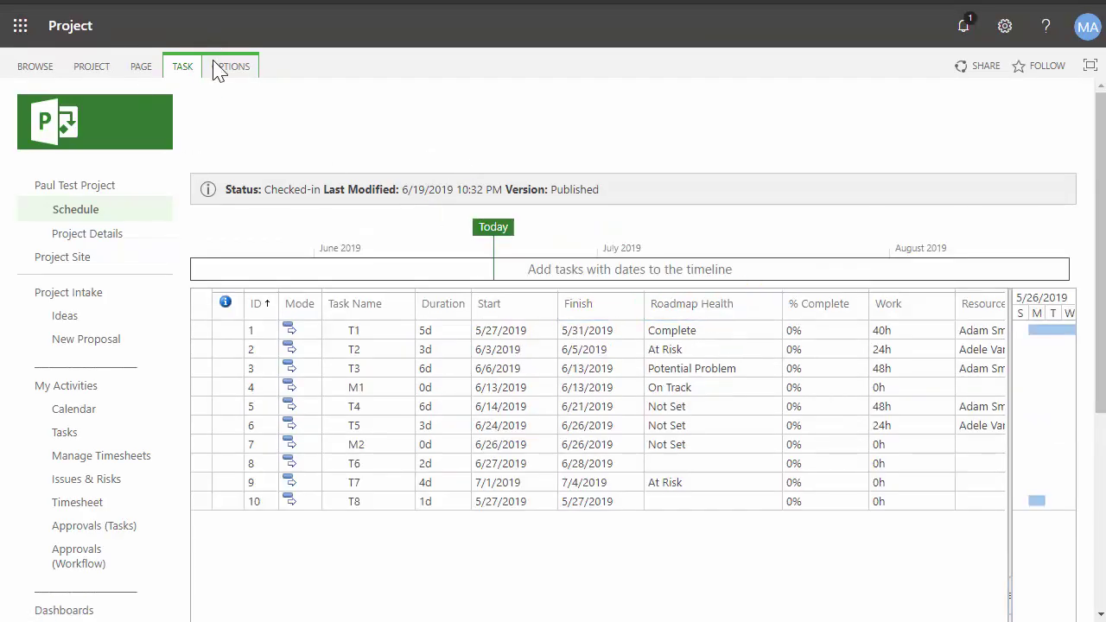
Open the connected test project's schedule for editing in the browser.
click(185, 73)
click(124, 130)
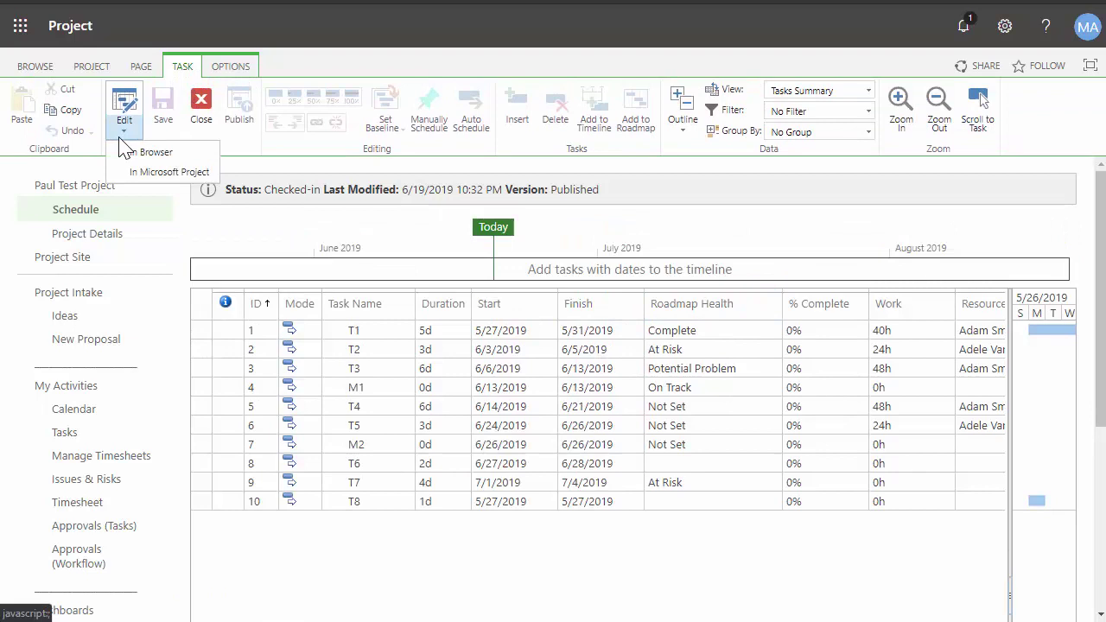
click(141, 155)
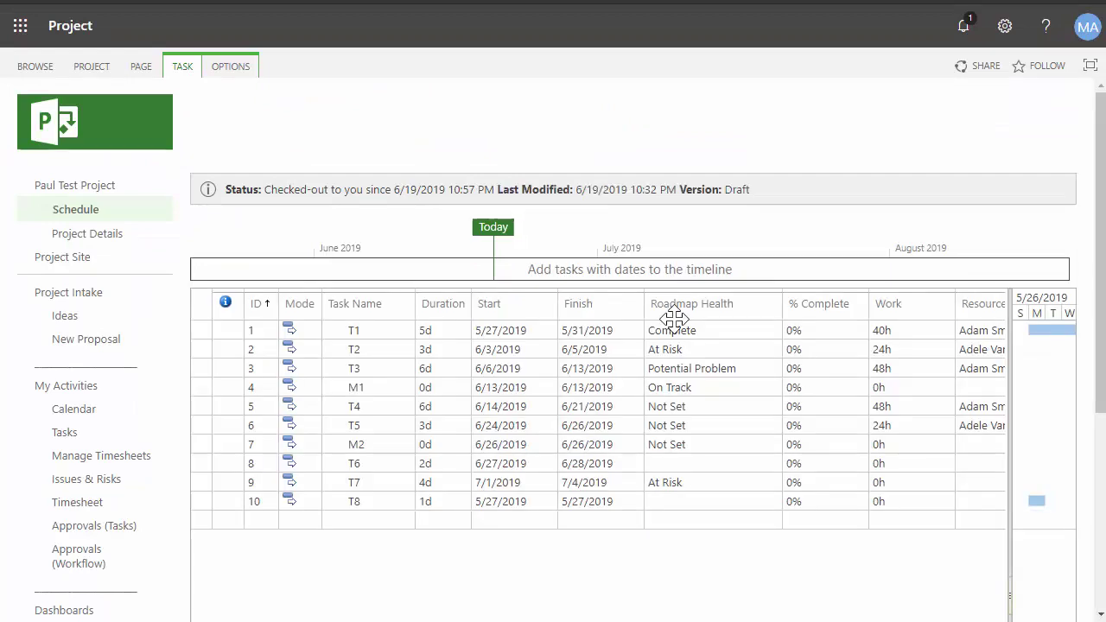
Review the available Roadmap Health values for task T7 without changing its value.
click(745, 483)
click(793, 482)
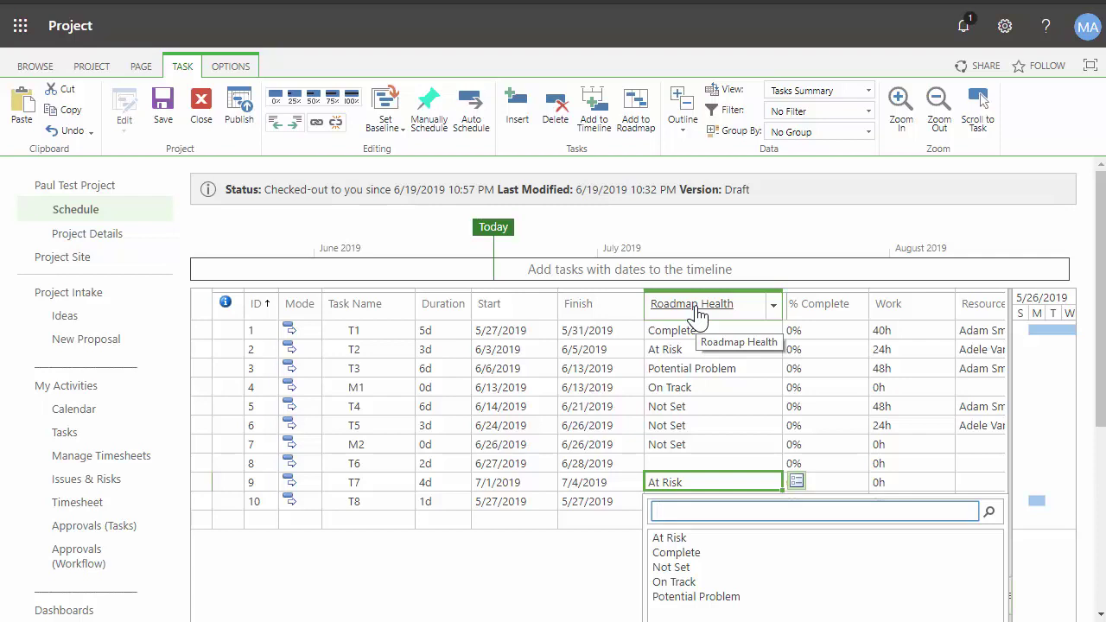
click(713, 246)
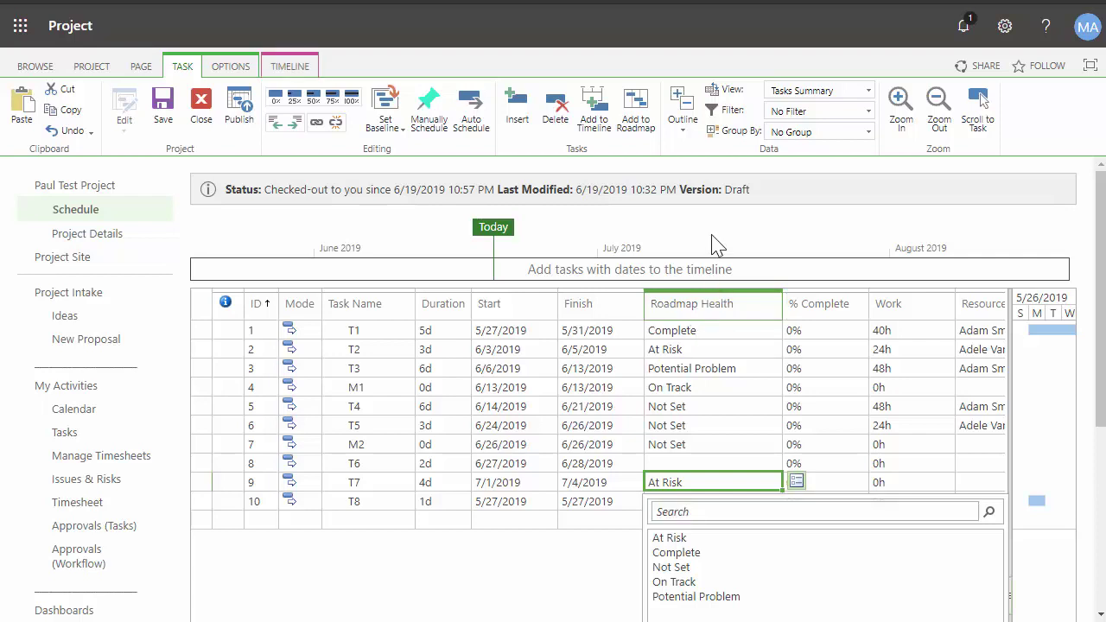
Publish the project, close it and check it in.
click(182, 67)
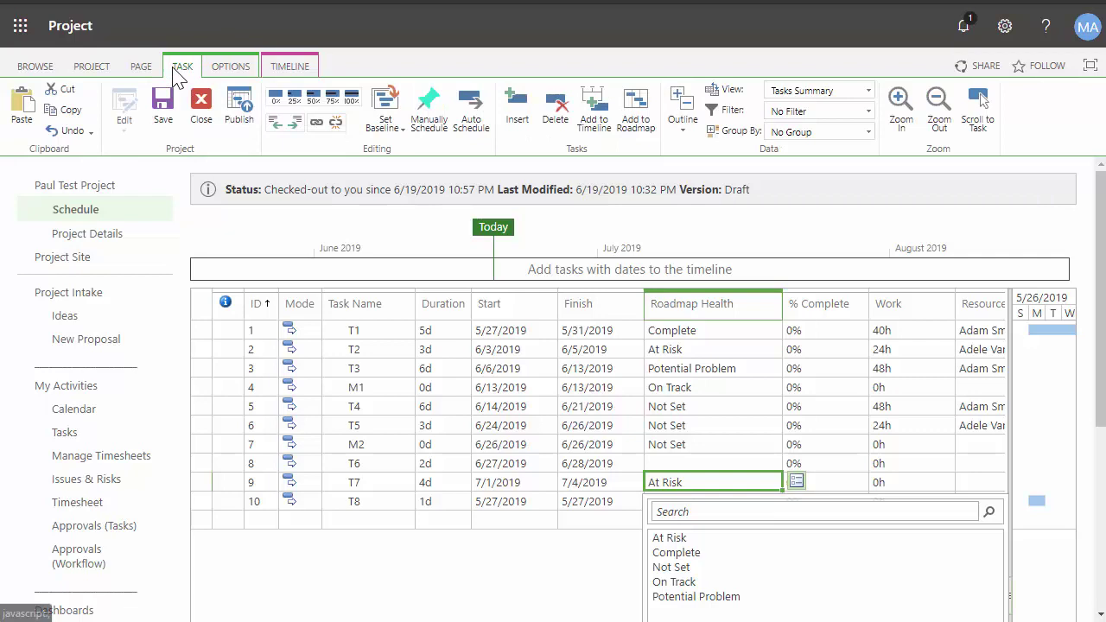
click(233, 114)
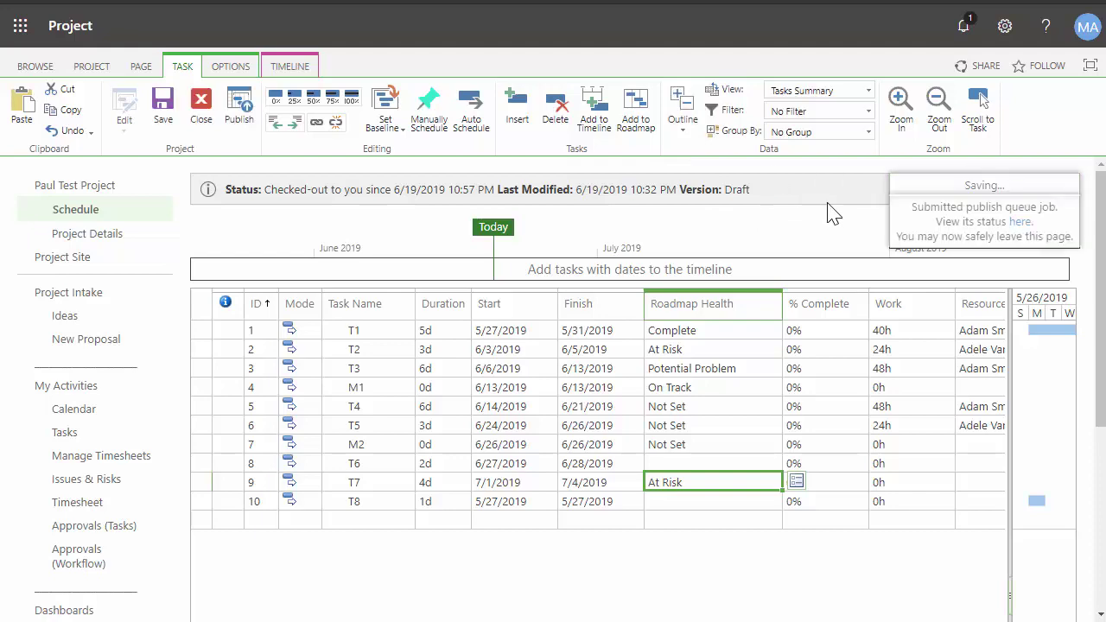
click(199, 105)
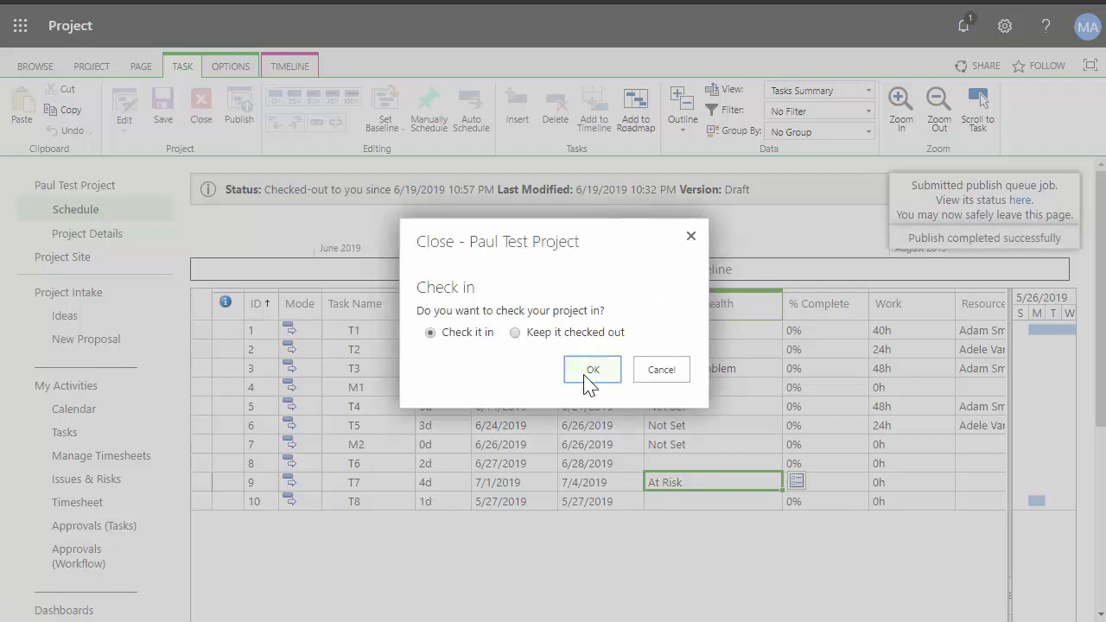
click(591, 371)
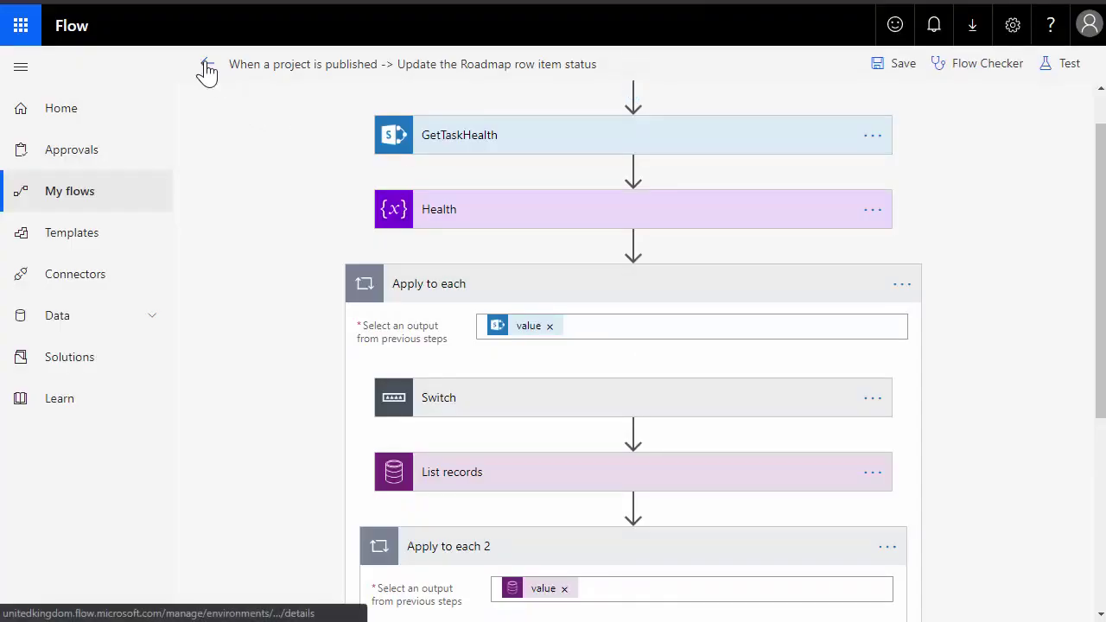
In Flow, open the latest run from the flow's details page and inspect its progress and the Apply to each loop.
click(207, 67)
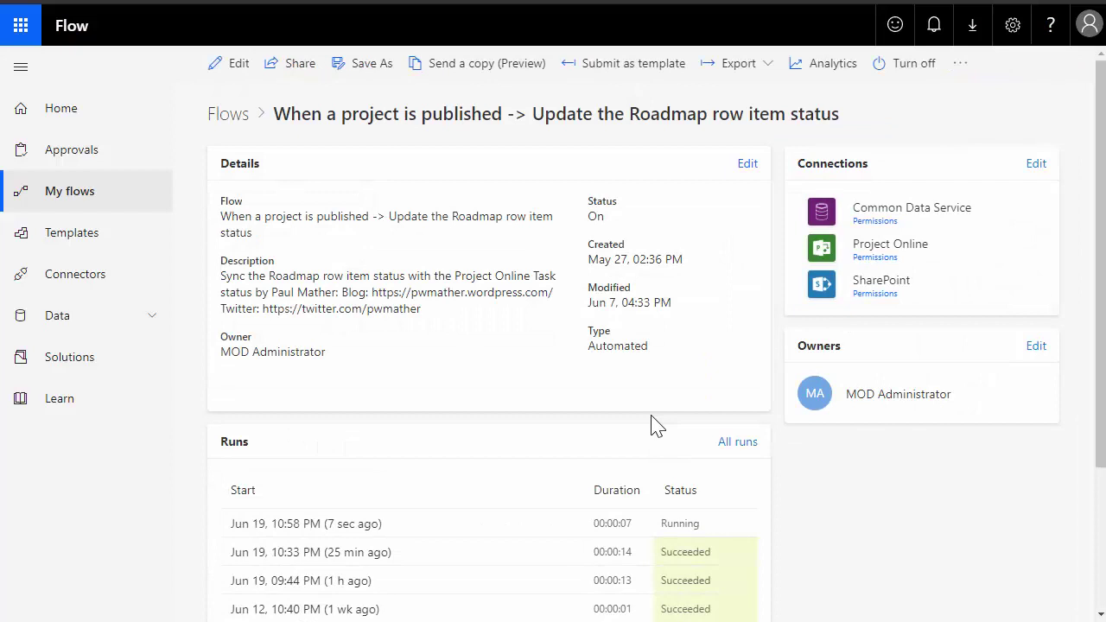
click(338, 529)
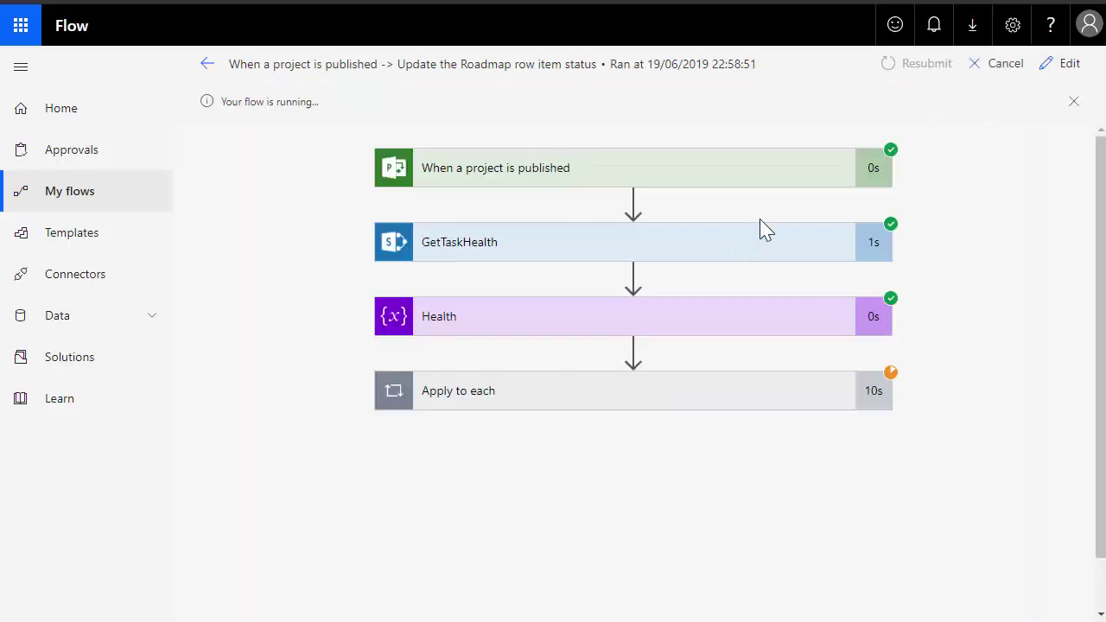
click(729, 398)
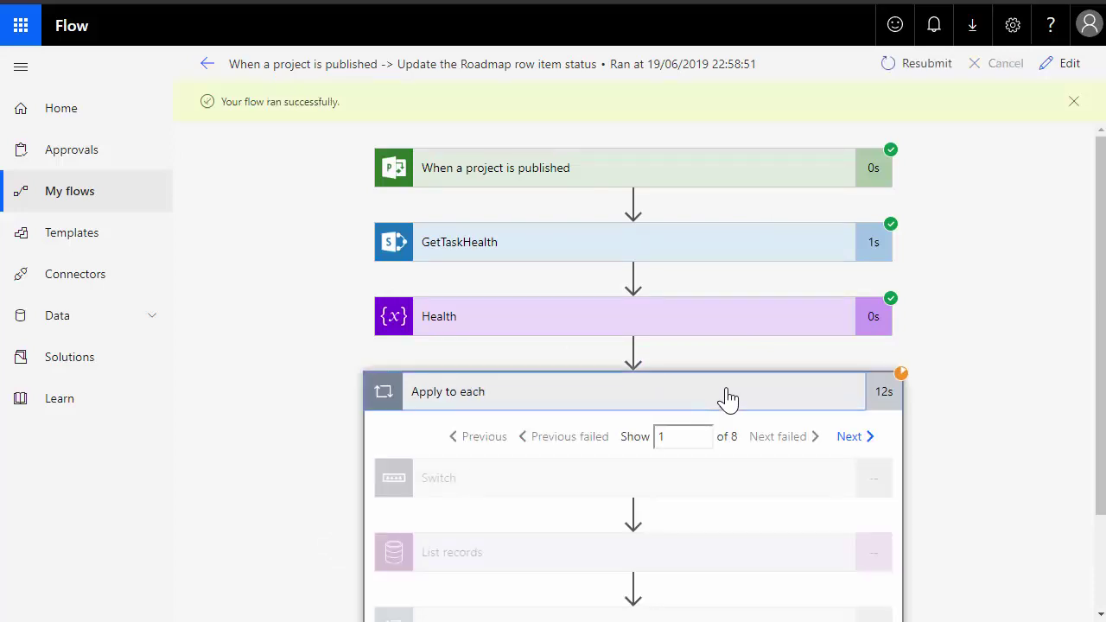
scroll(962, 394, down, 2)
scroll(639, 303, up, 2)
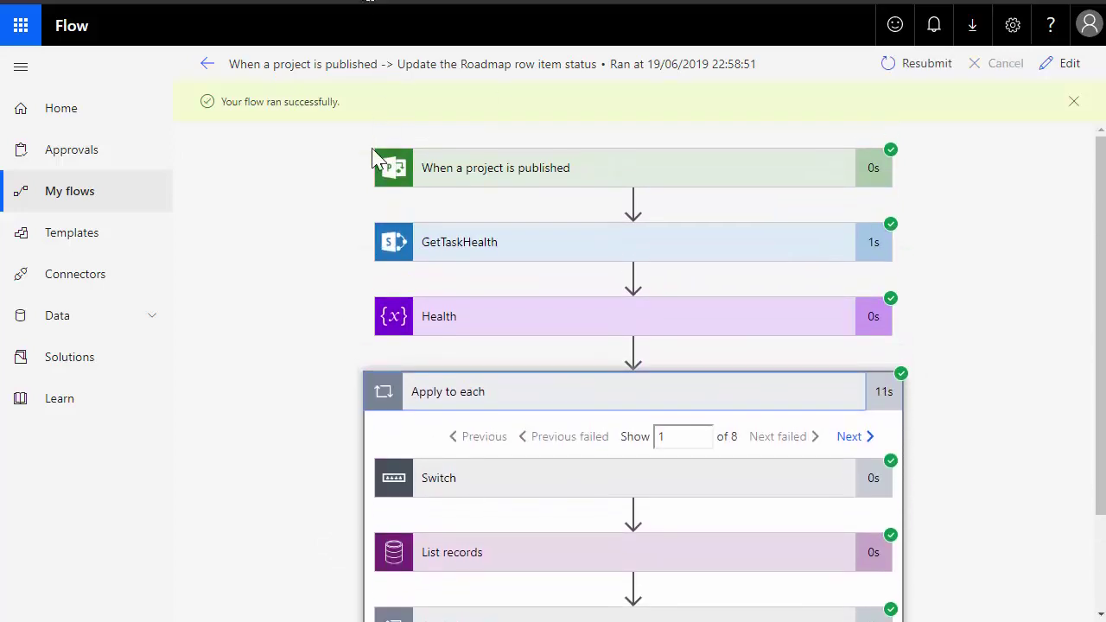
click(208, 71)
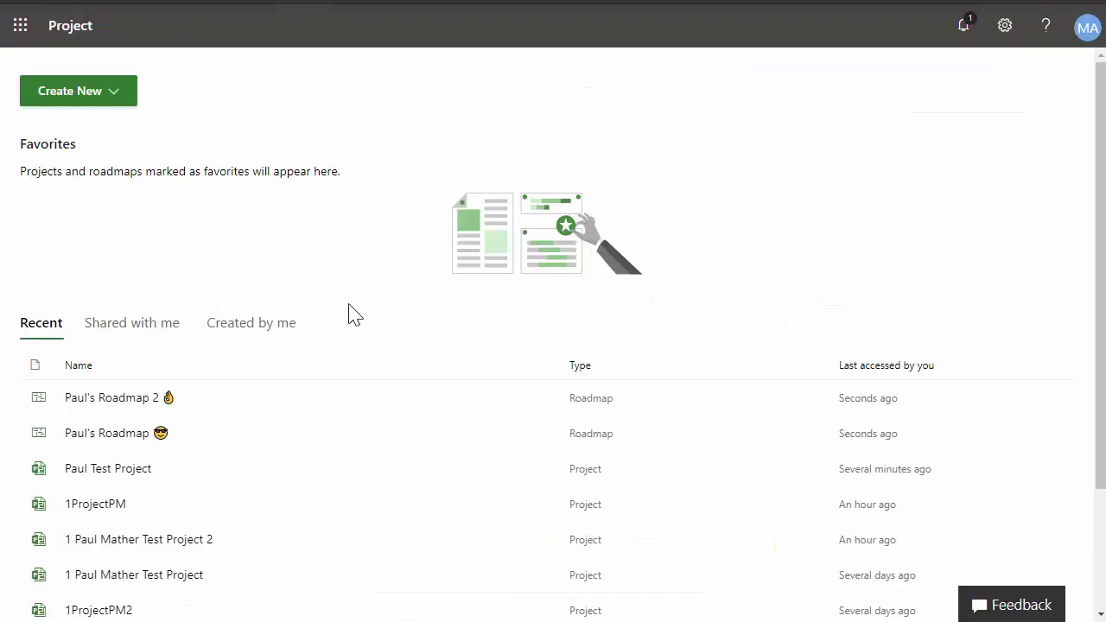
In Project Home, open the roadmap with the Product 1 row and check the statuses of T1, T3 and the phase starting in July.
click(109, 435)
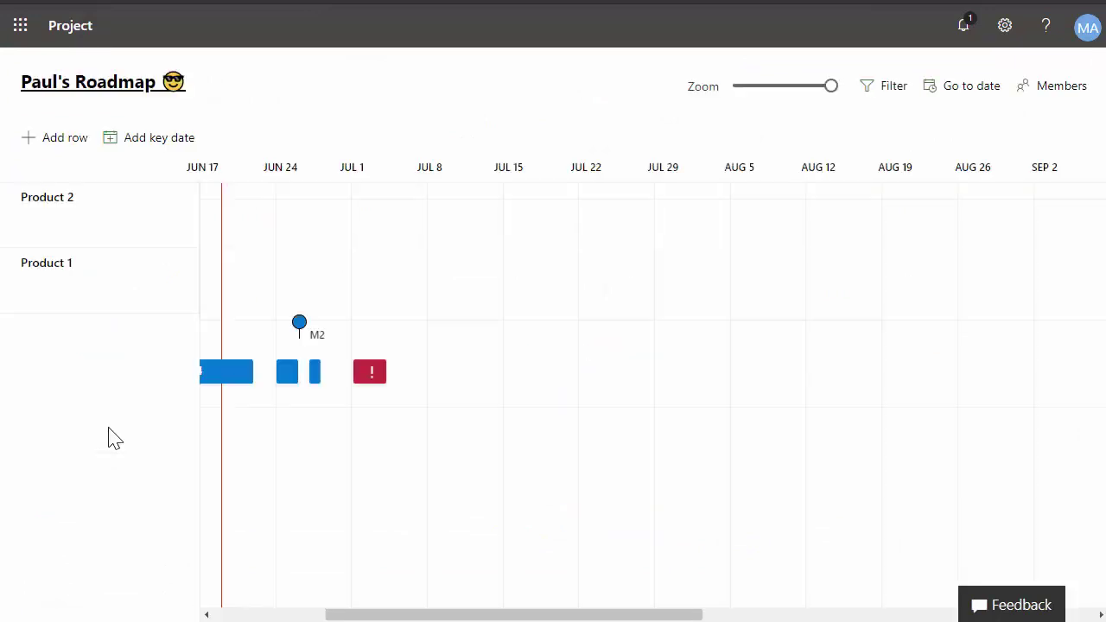
drag(346, 614, 281, 619)
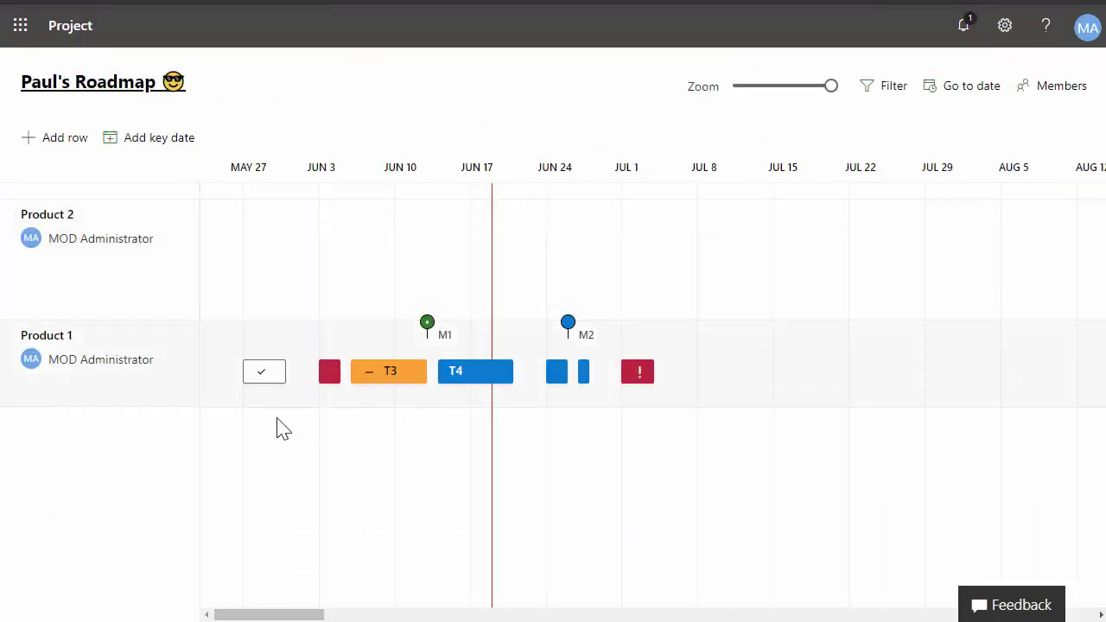
click(276, 392)
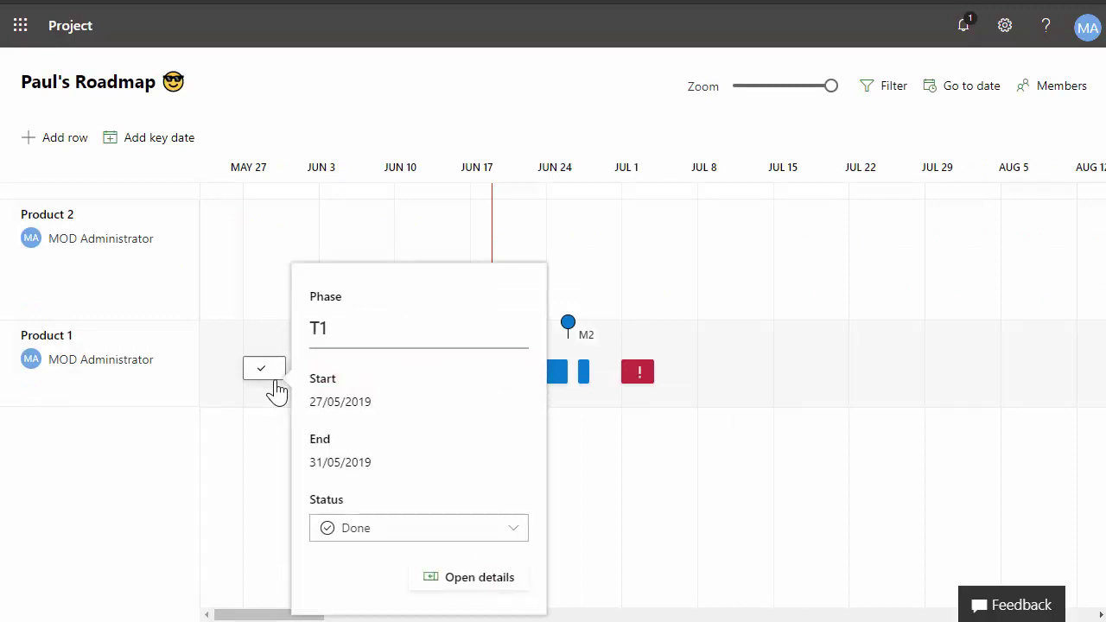
click(635, 509)
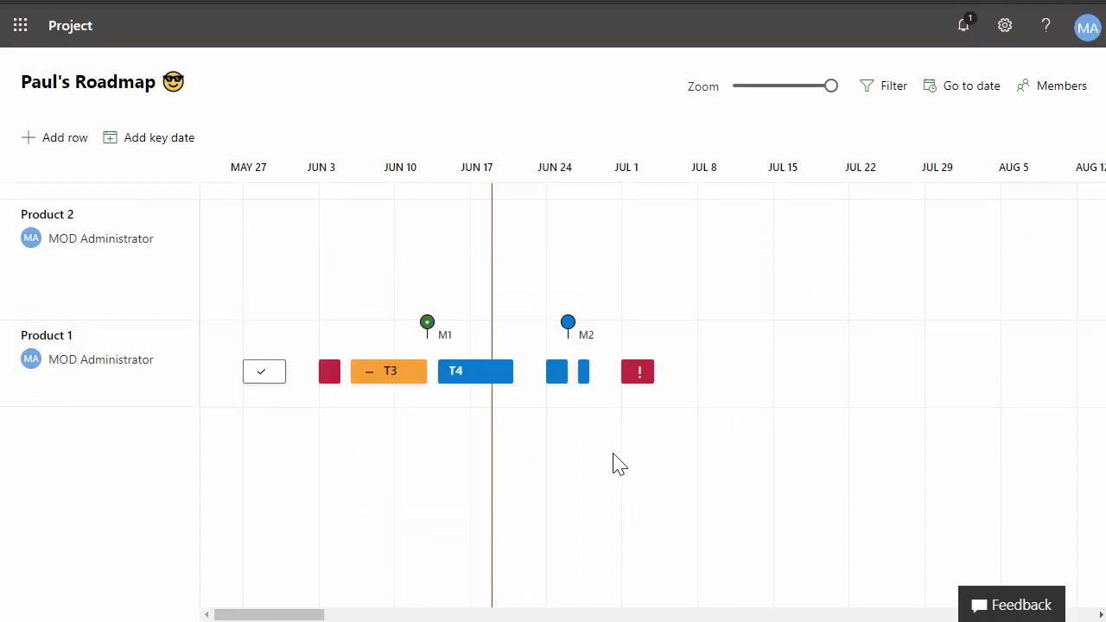
click(388, 385)
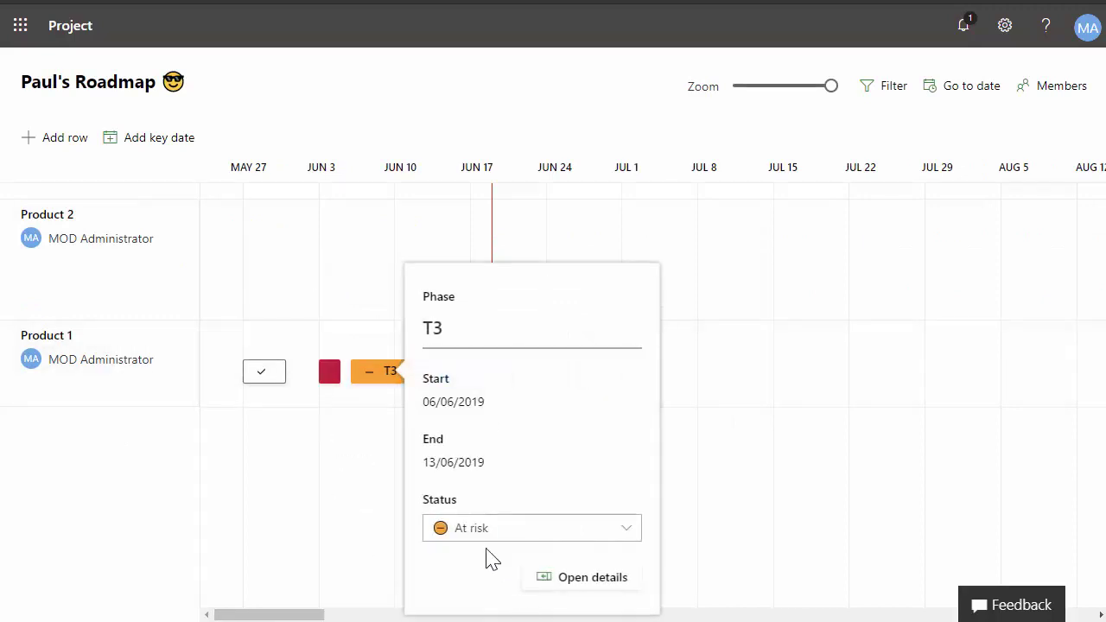
click(374, 457)
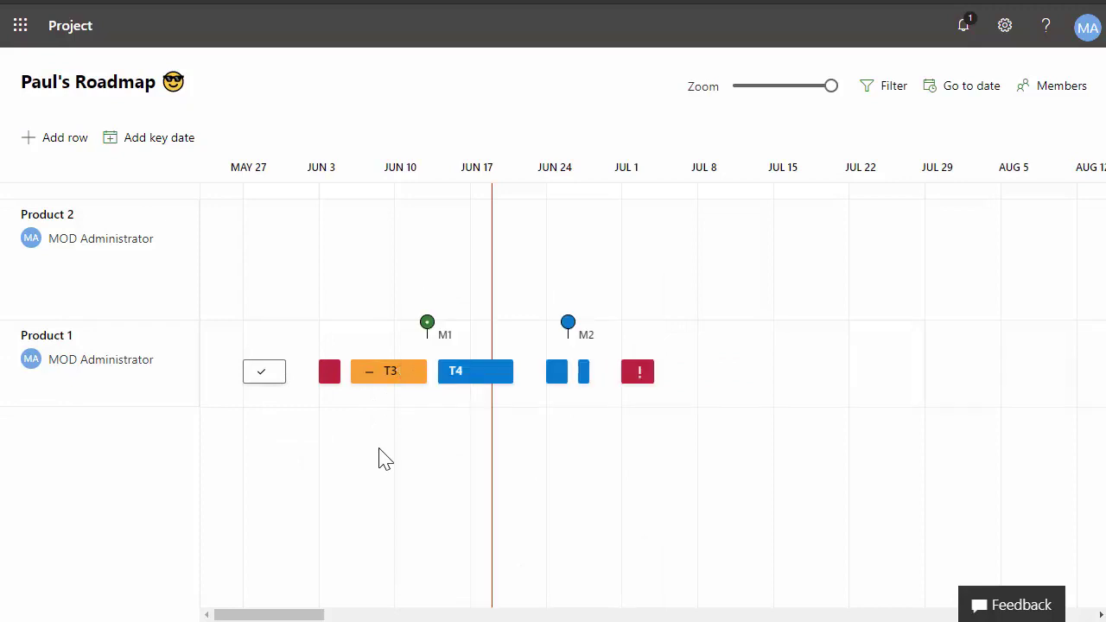
click(636, 383)
click(510, 452)
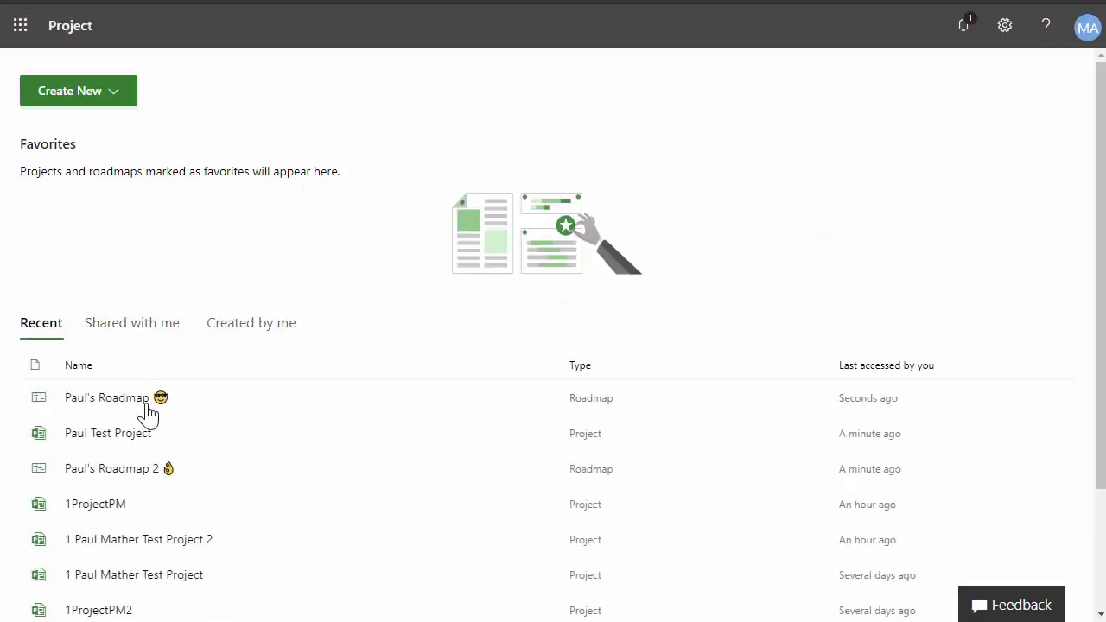
Open the roadmap containing the My Project row from Project Home and check the statuses of phases T1 and T2.
click(130, 472)
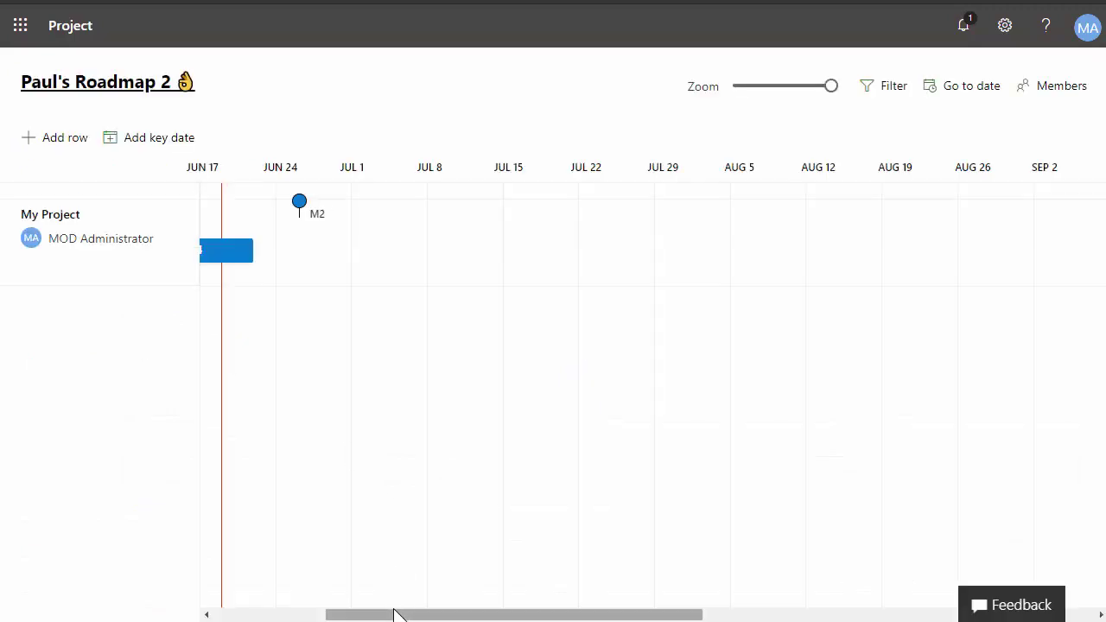
drag(394, 614, 221, 609)
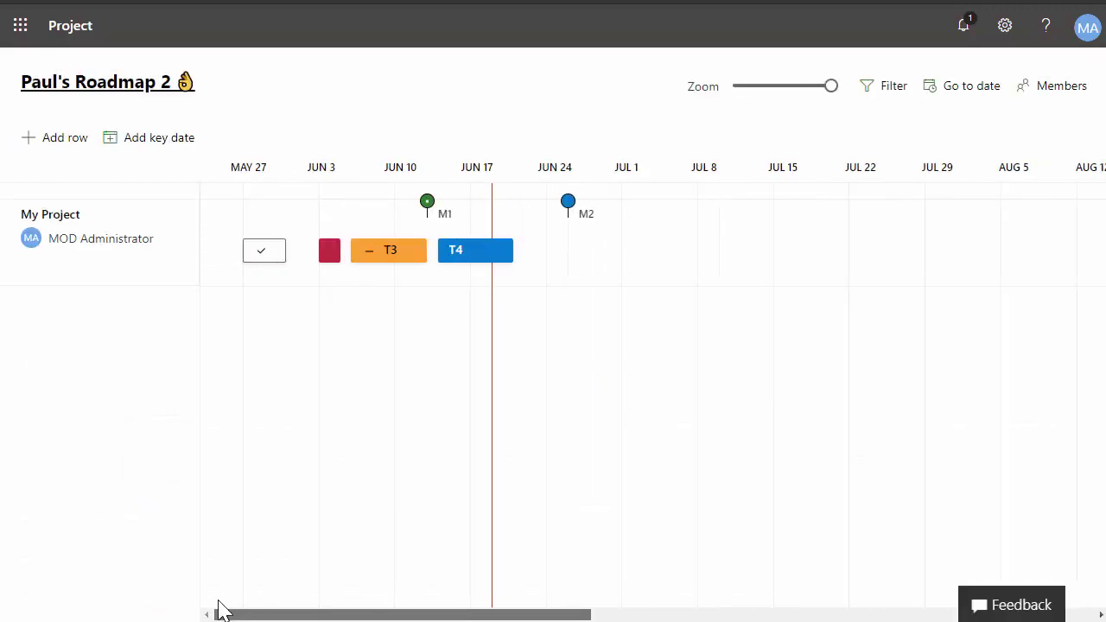
click(270, 256)
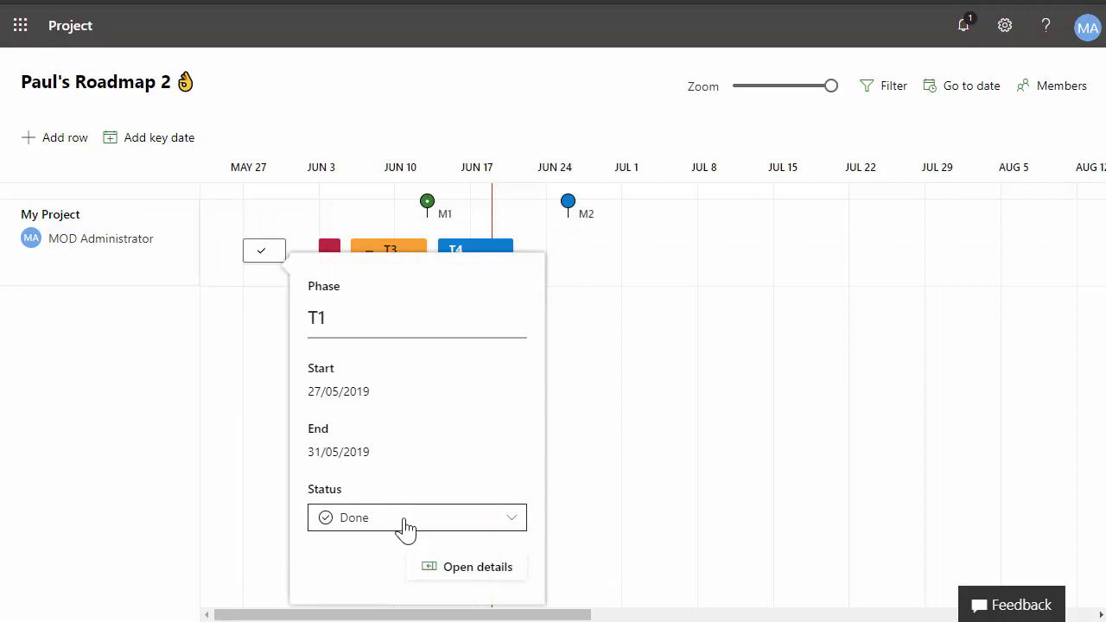
click(625, 390)
click(328, 255)
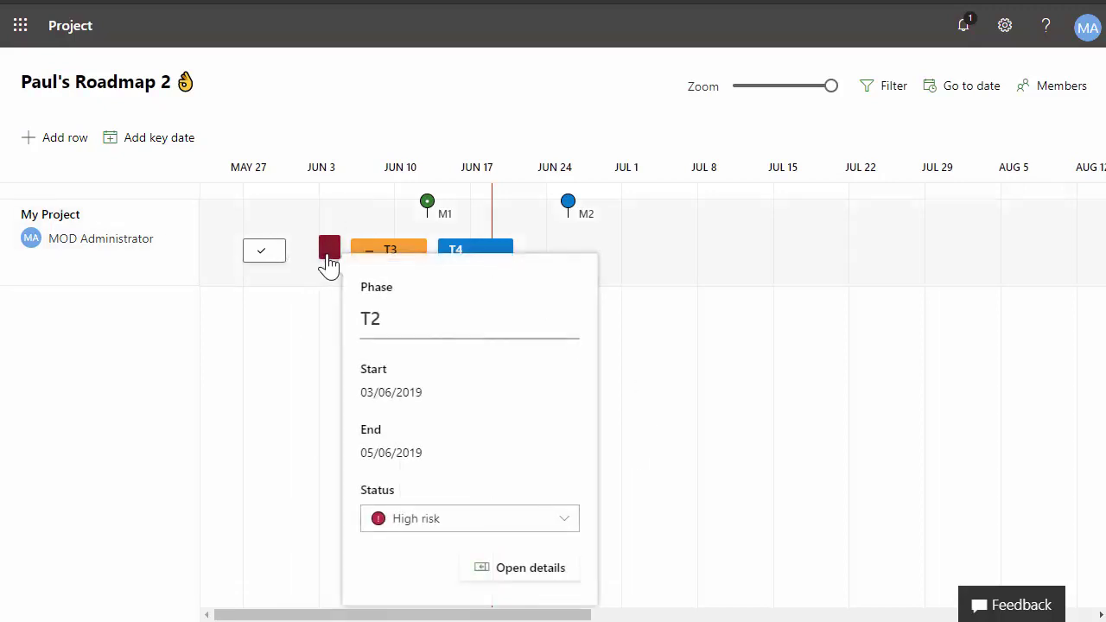
click(679, 399)
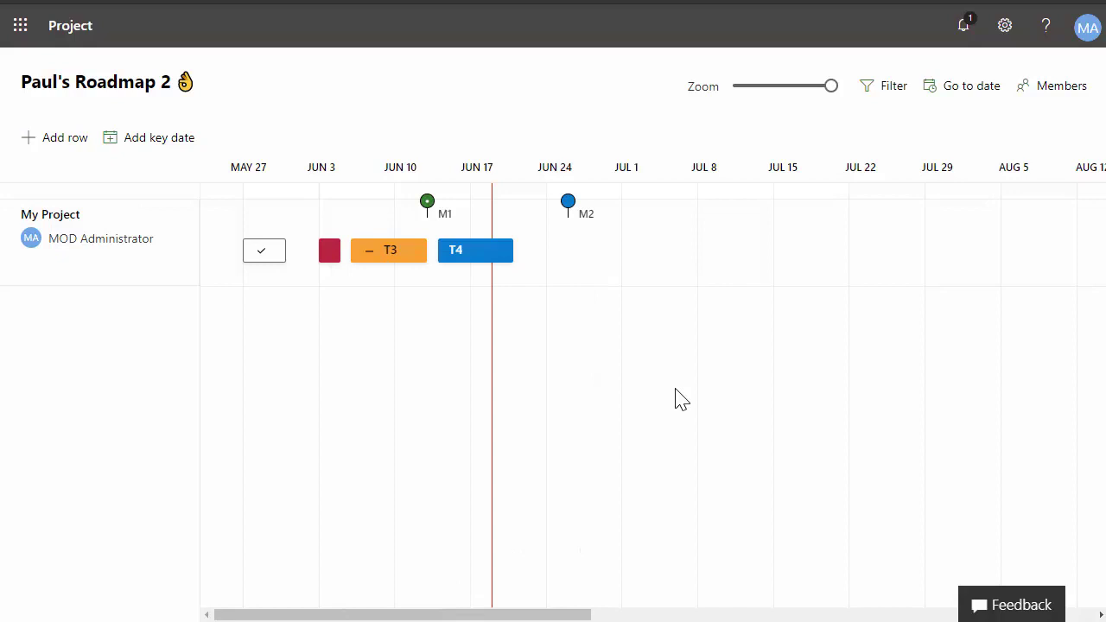